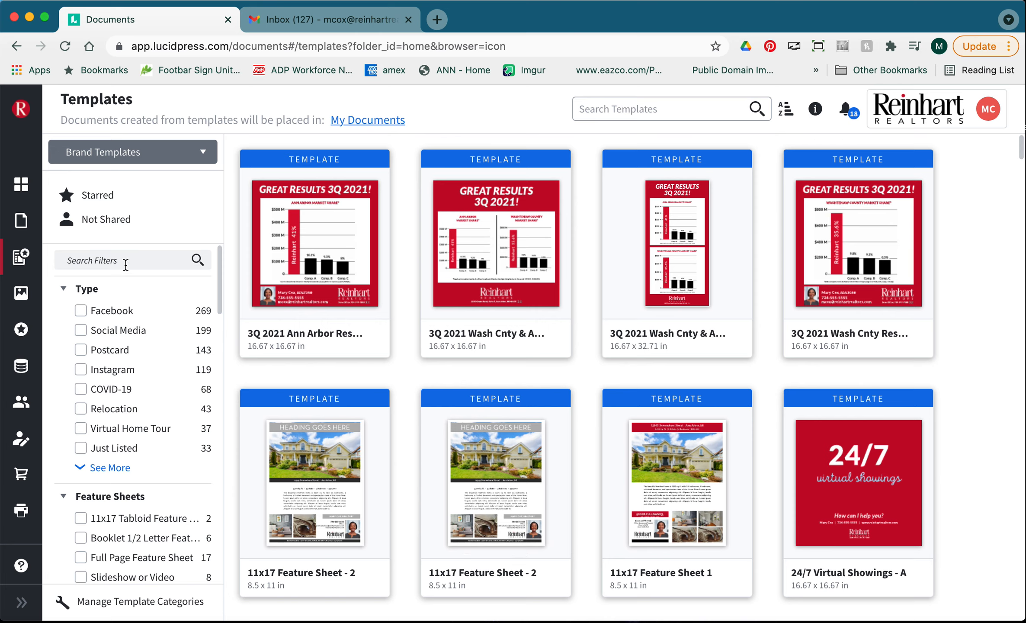
Filter templates to Email Signature and create a new document from the Email Signature 2 template.
type("emai")
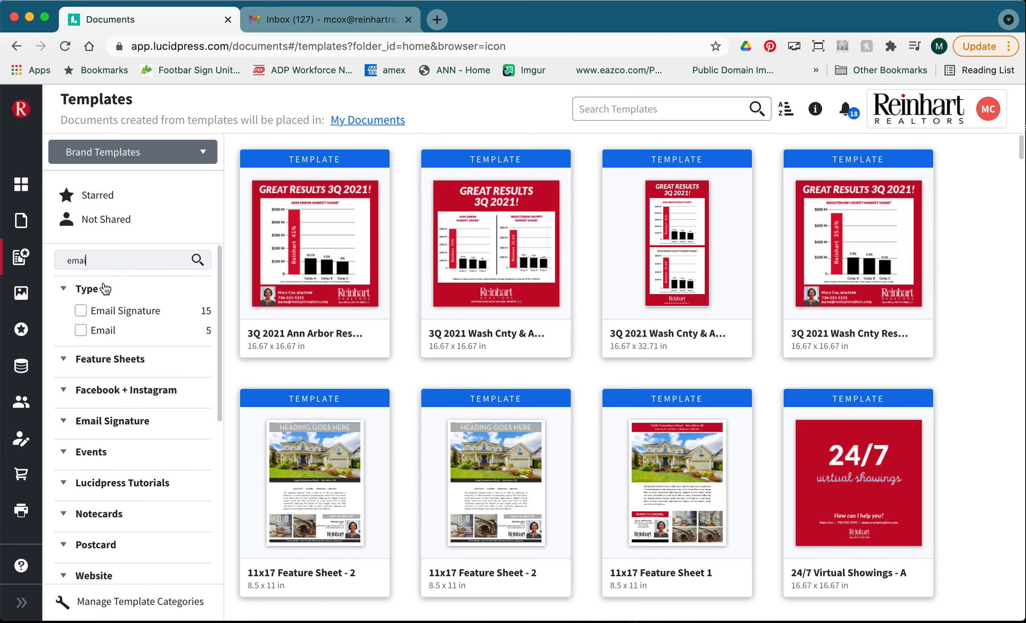
left_click(81, 313)
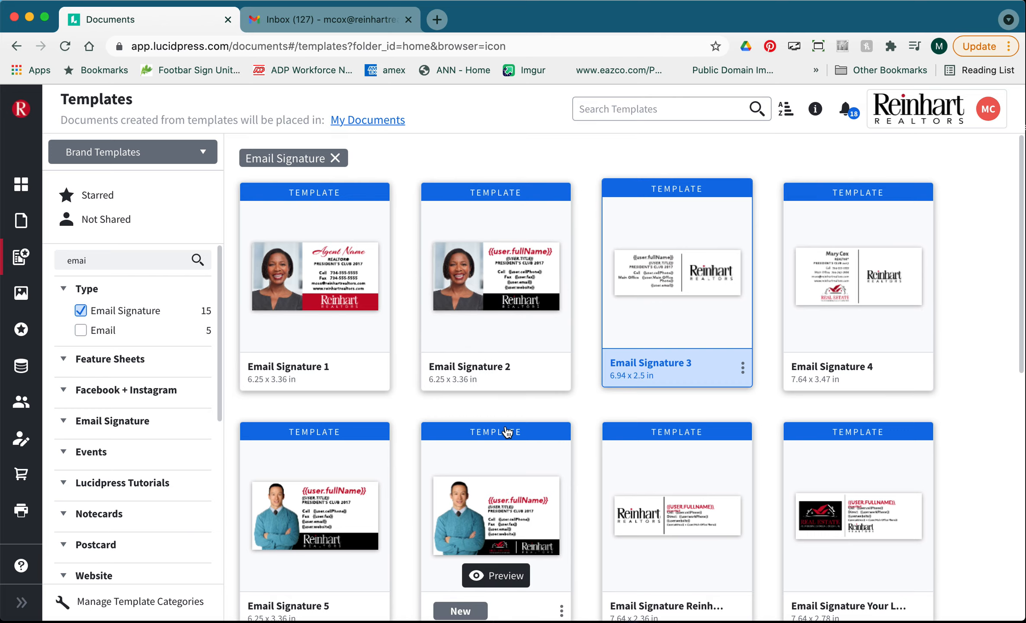
left_click(458, 373)
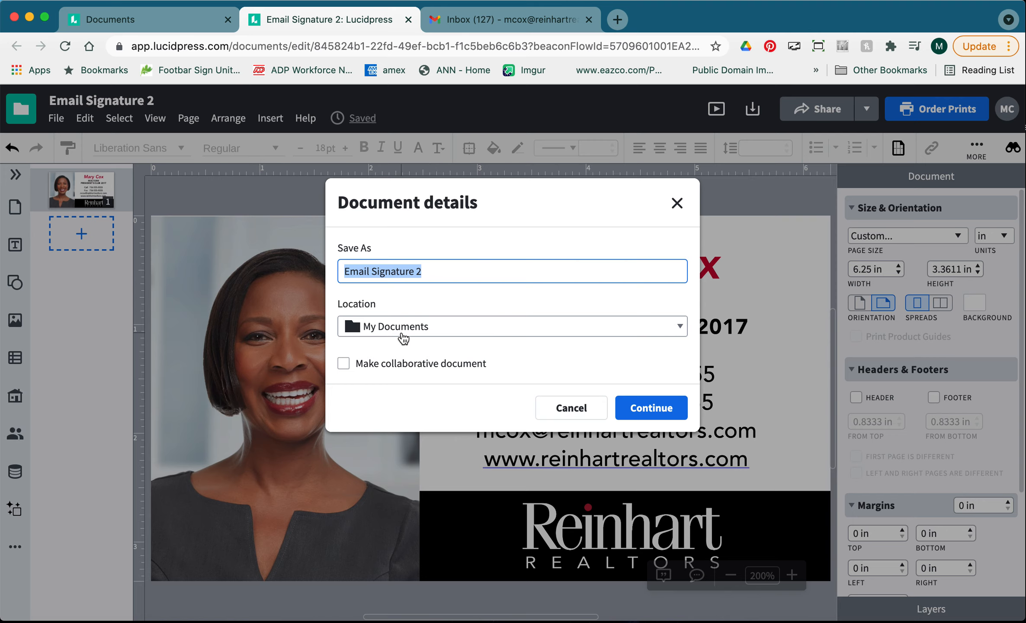
Prefix the document name with 'Agent example' and save it to My Documents.
left_click(348, 270)
type("Age")
type("nt exam")
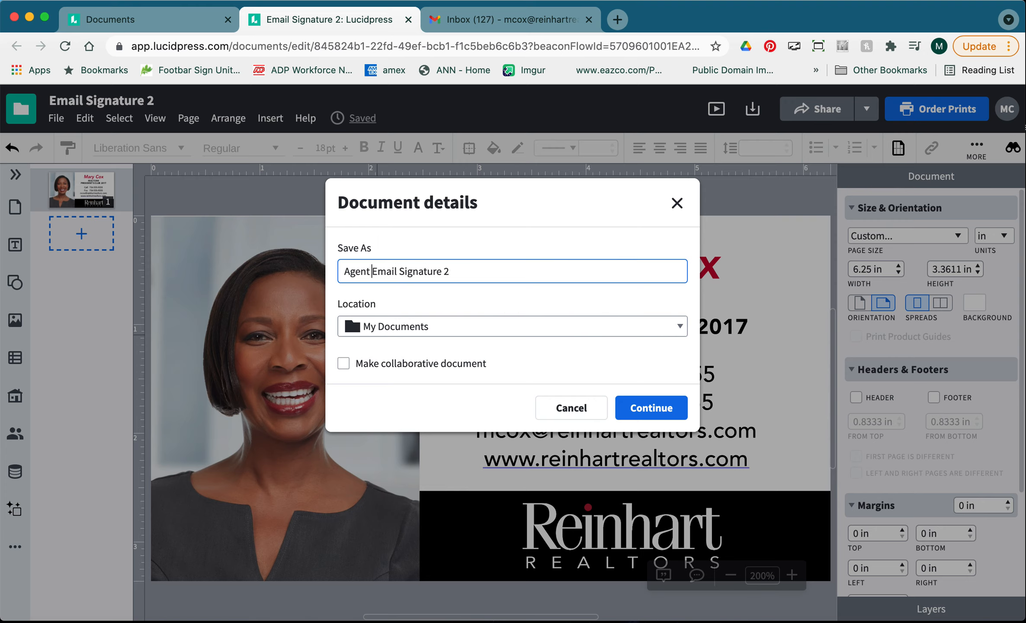
type("pl")
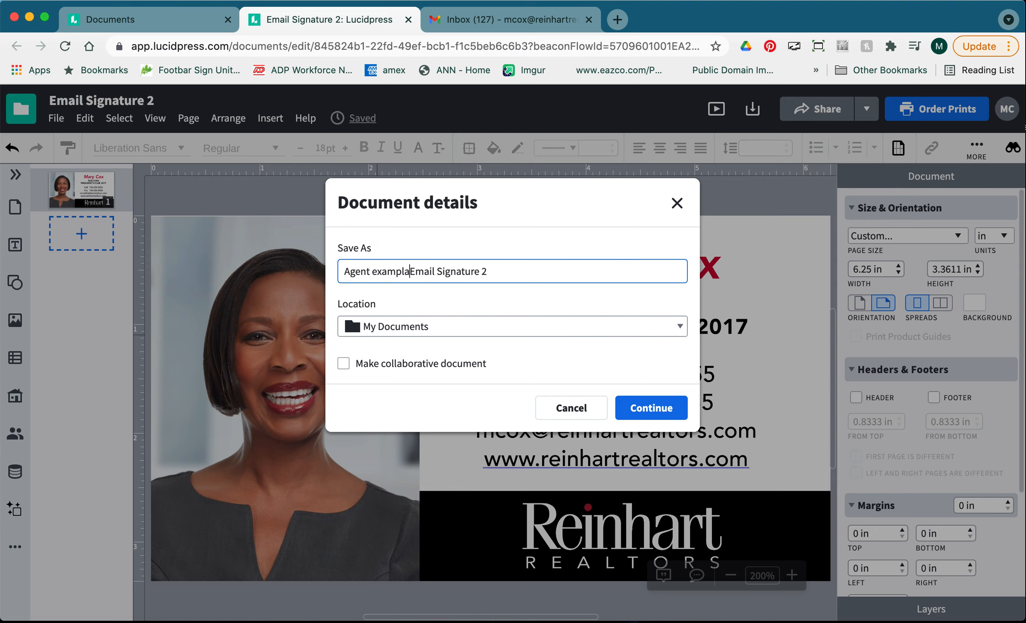
type("e")
left_click(453, 331)
scroll(406, 485, "down", 3)
scroll(407, 484, "up", 3)
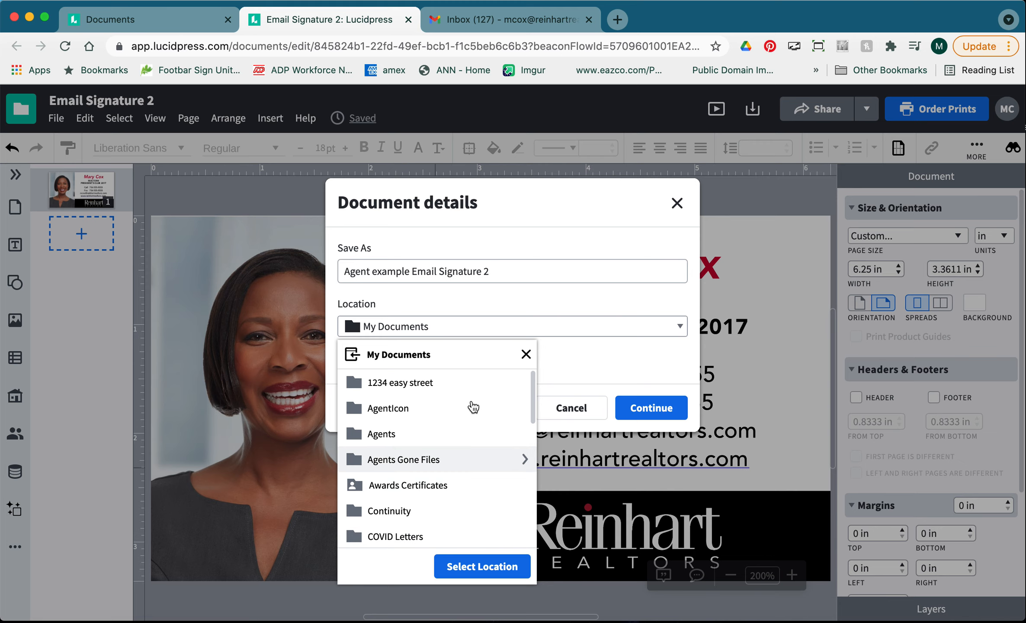
left_click(566, 334)
left_click(634, 410)
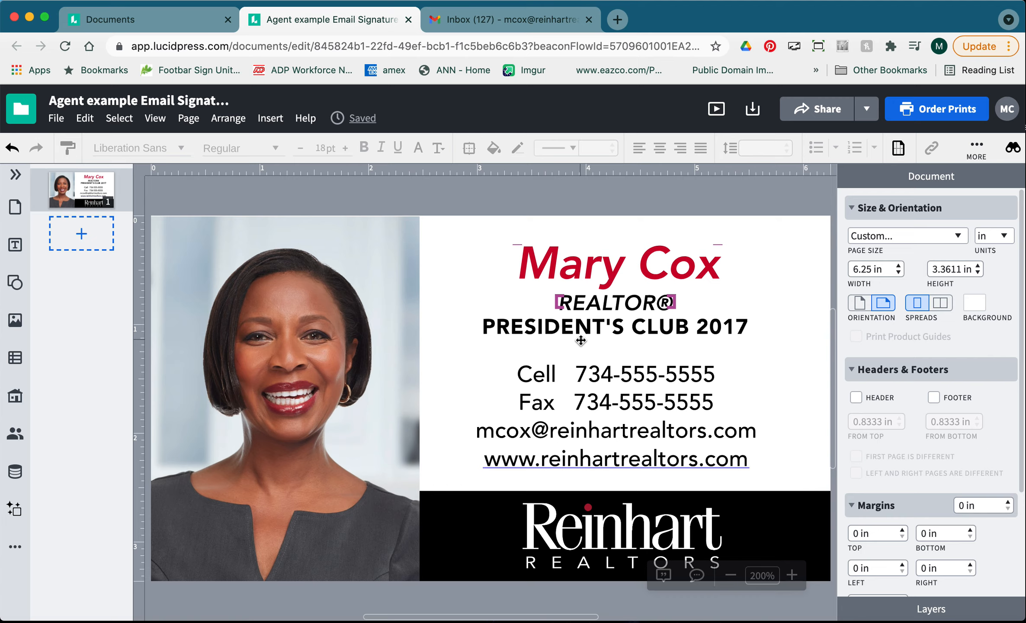
left_click(1010, 121)
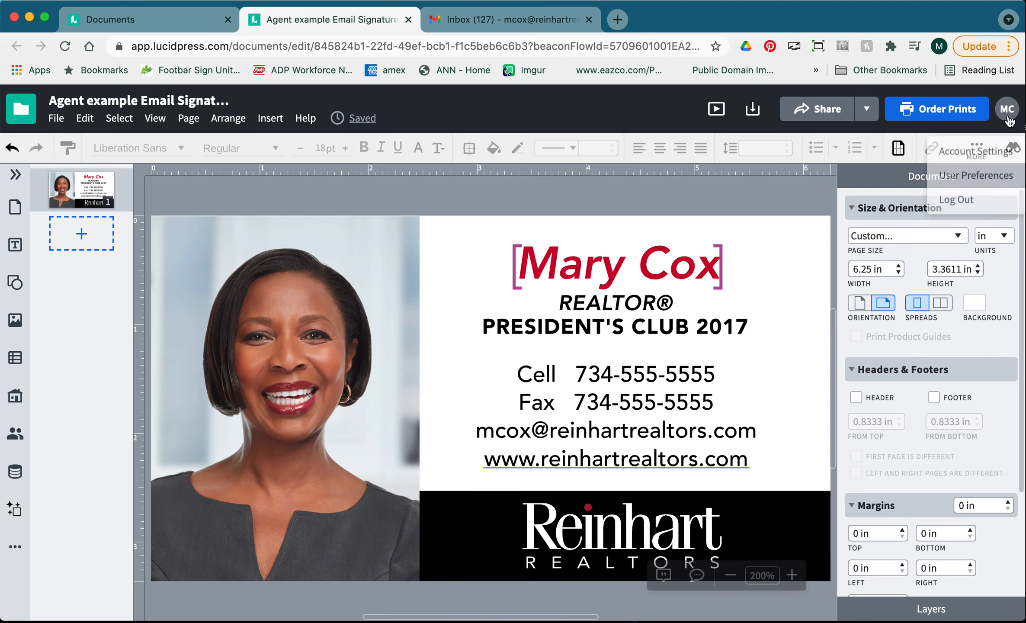
left_click(991, 155)
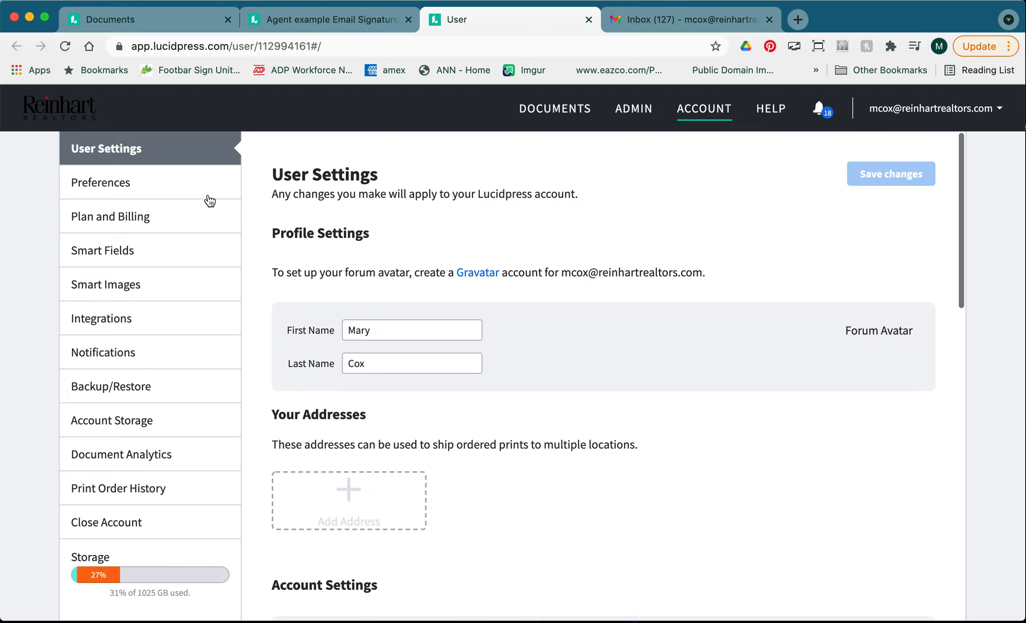
left_click(132, 219)
left_click(112, 252)
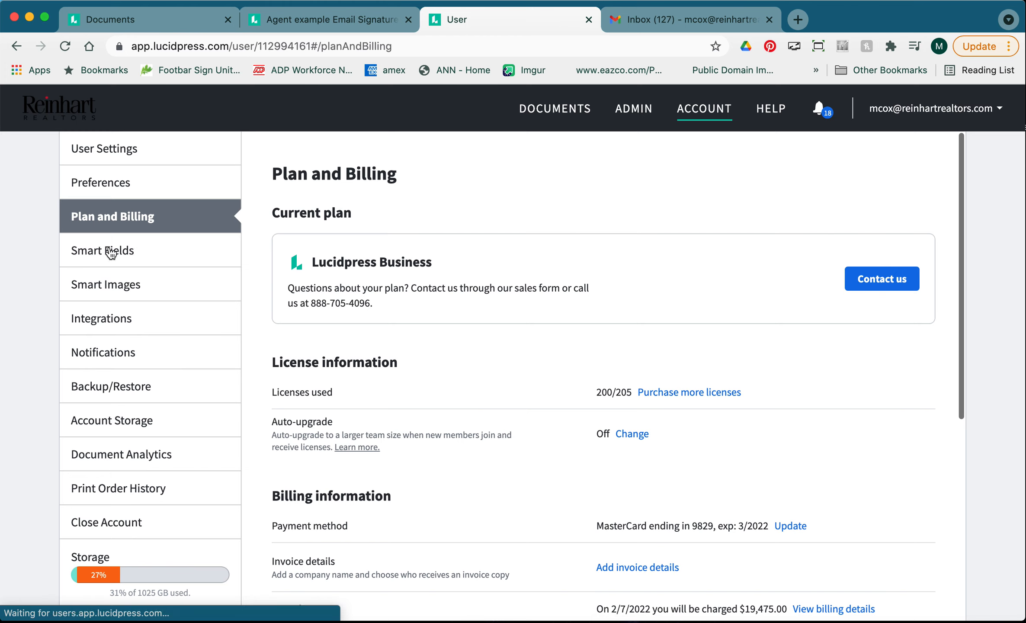
scroll(507, 418, "down", 3)
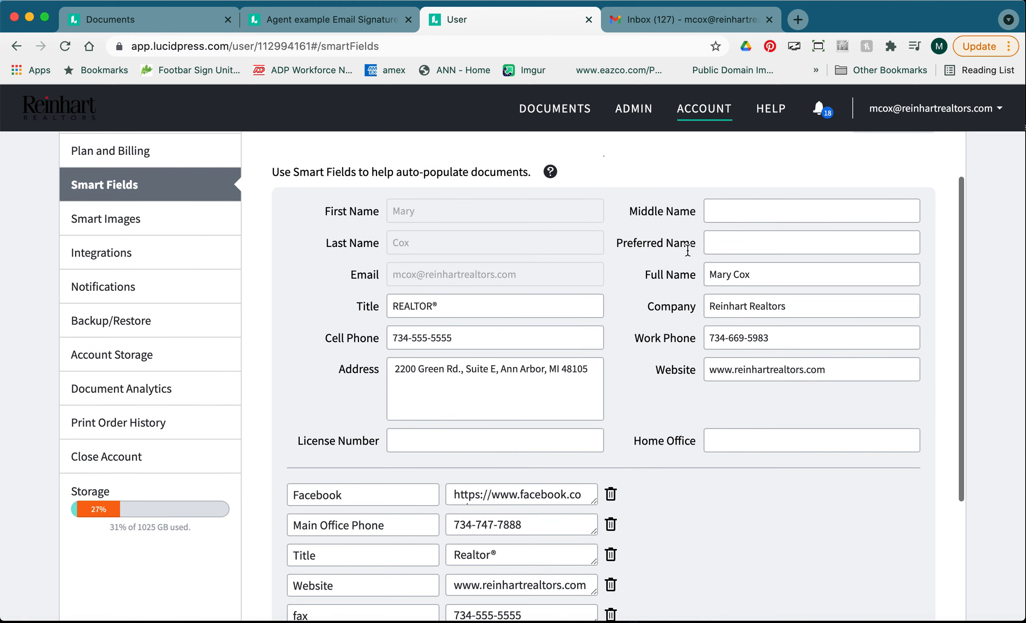
scroll(591, 383, "down", 5)
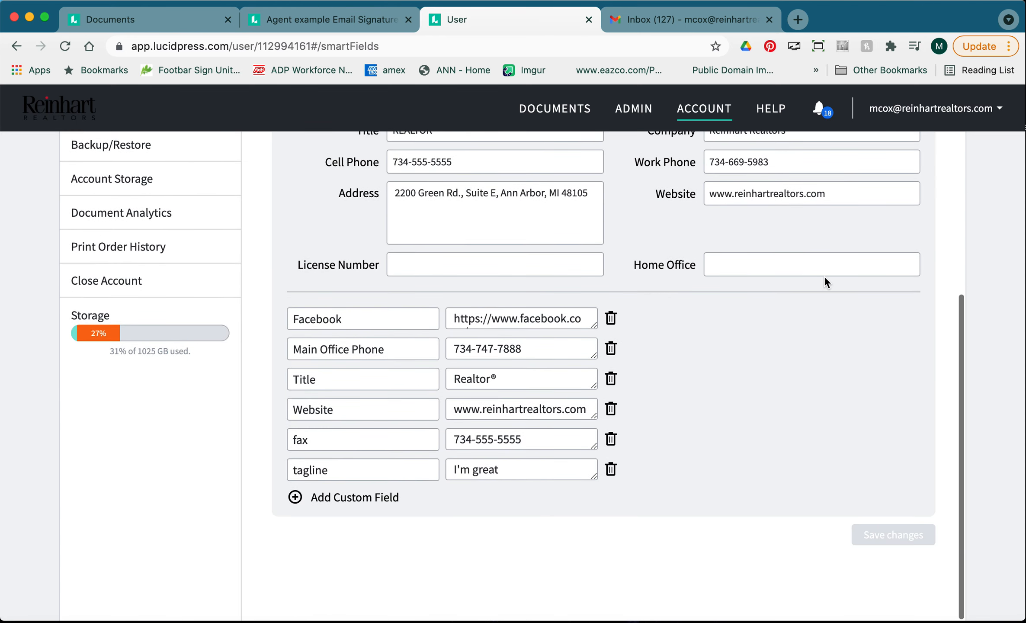
left_click(589, 19)
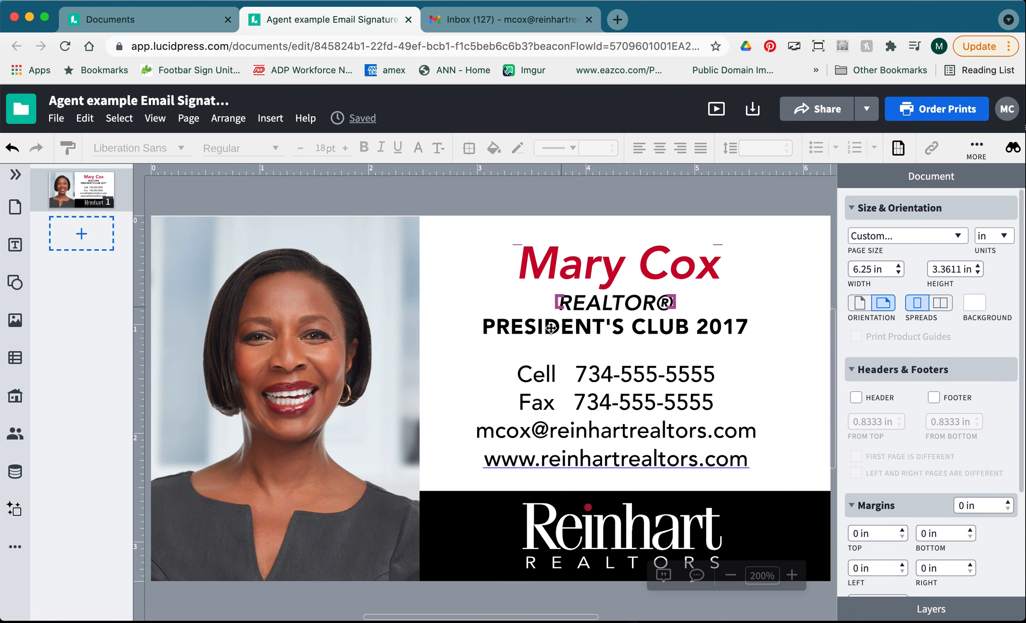
Change the club line to PRESIDENT'S CLUB 2021, then bring up the Image Manager for the photo.
left_click(673, 338)
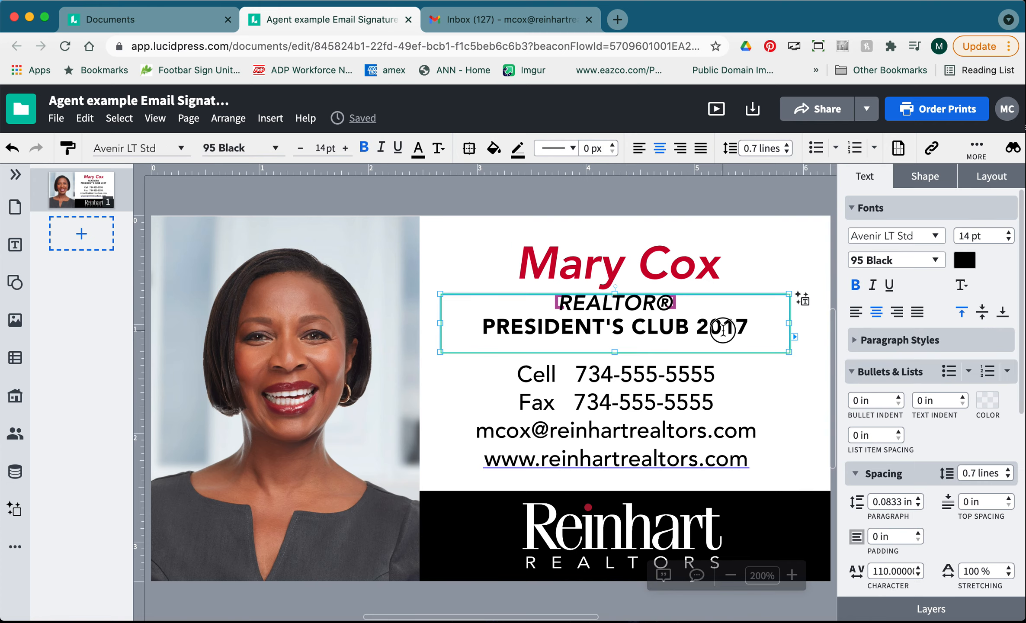
key("BackSpace")
key("BackSpace")
type("21")
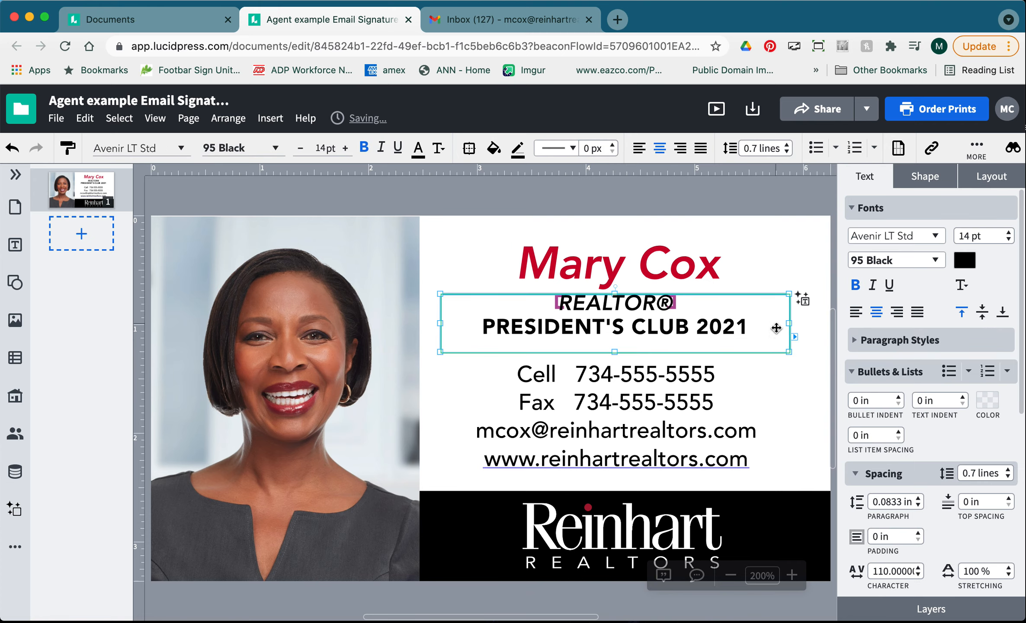
left_click(764, 255)
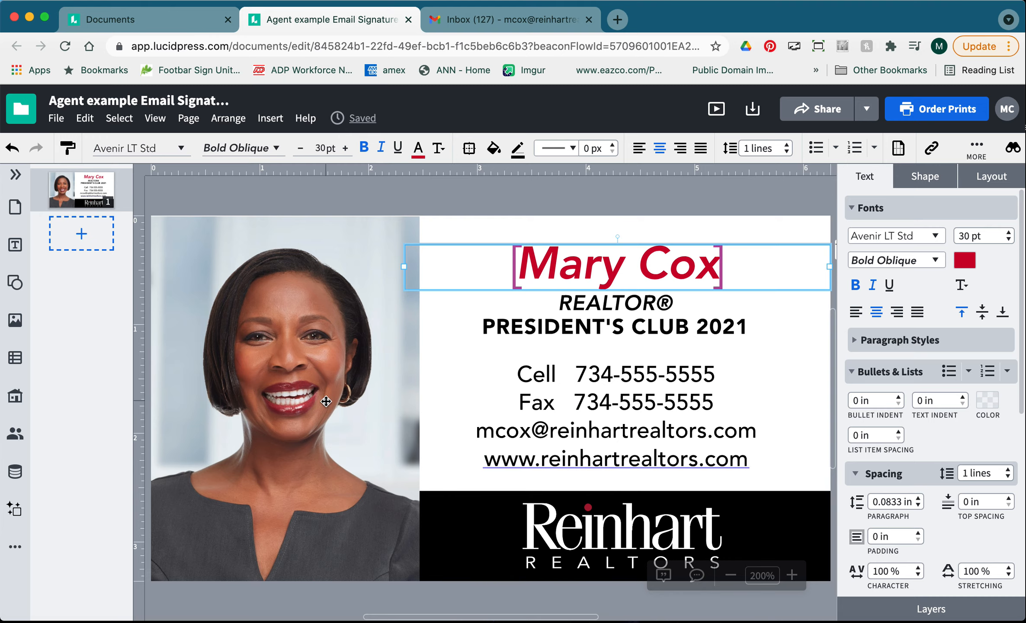
double_click(300, 351)
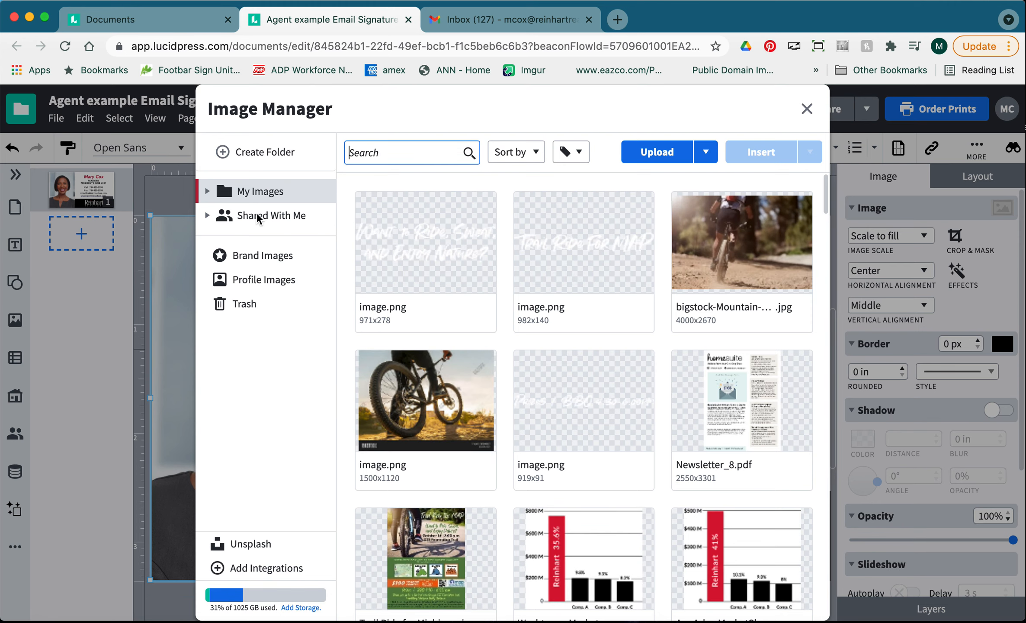
Swap the headshot for an agent photo from My Images › Agent Headshots › Chelsea.
left_click(207, 216)
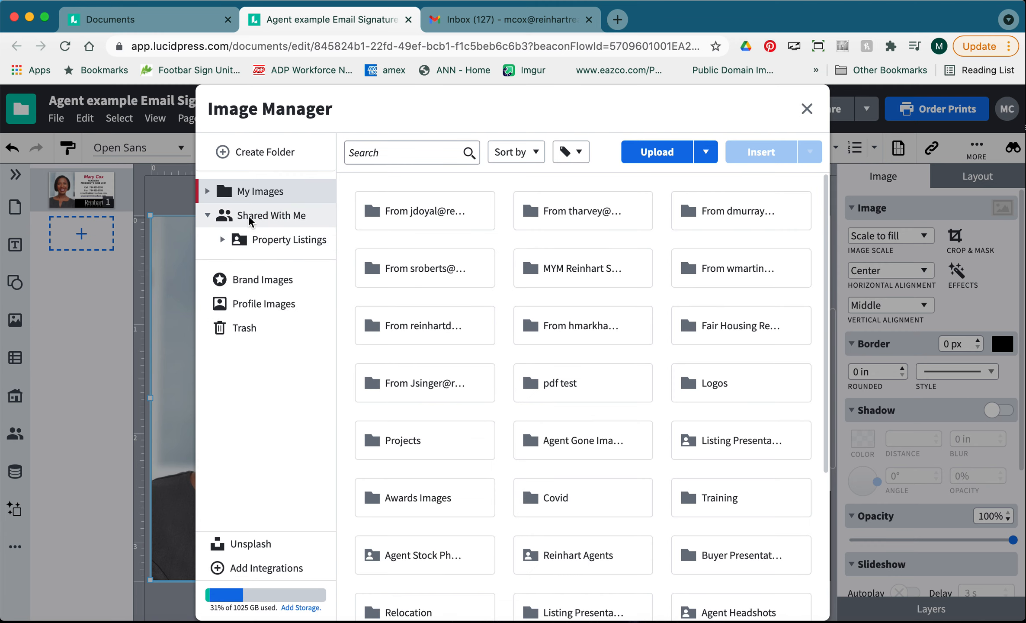
left_click(208, 192)
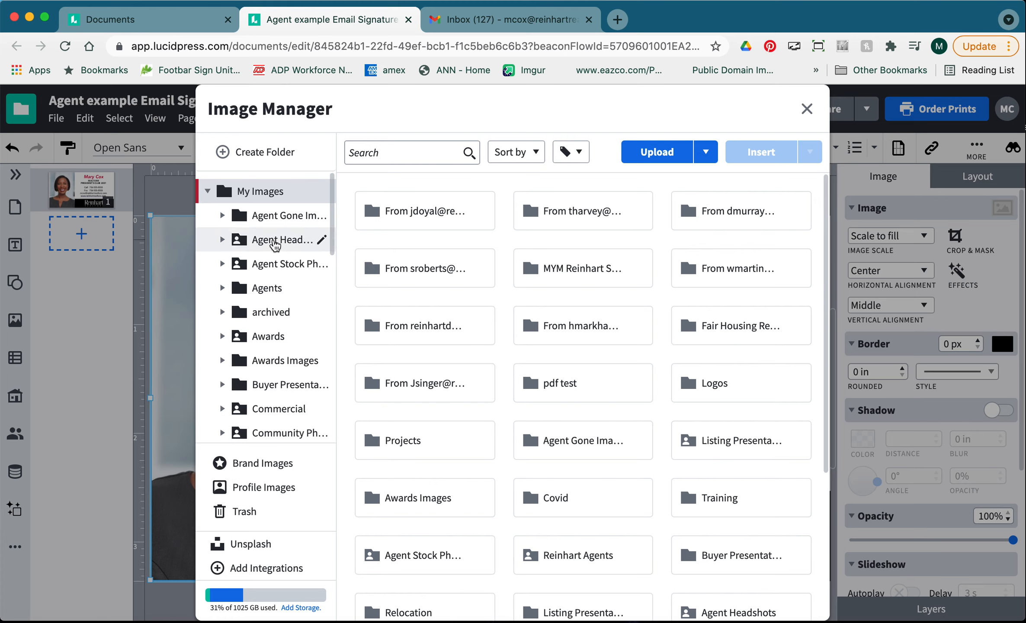
left_click(208, 191)
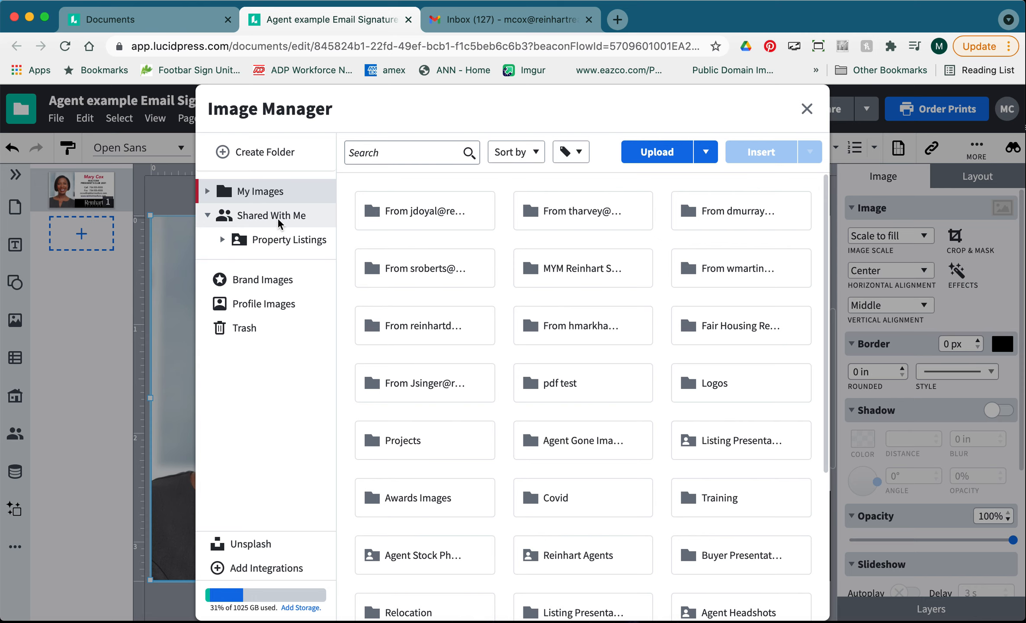
left_click(208, 192)
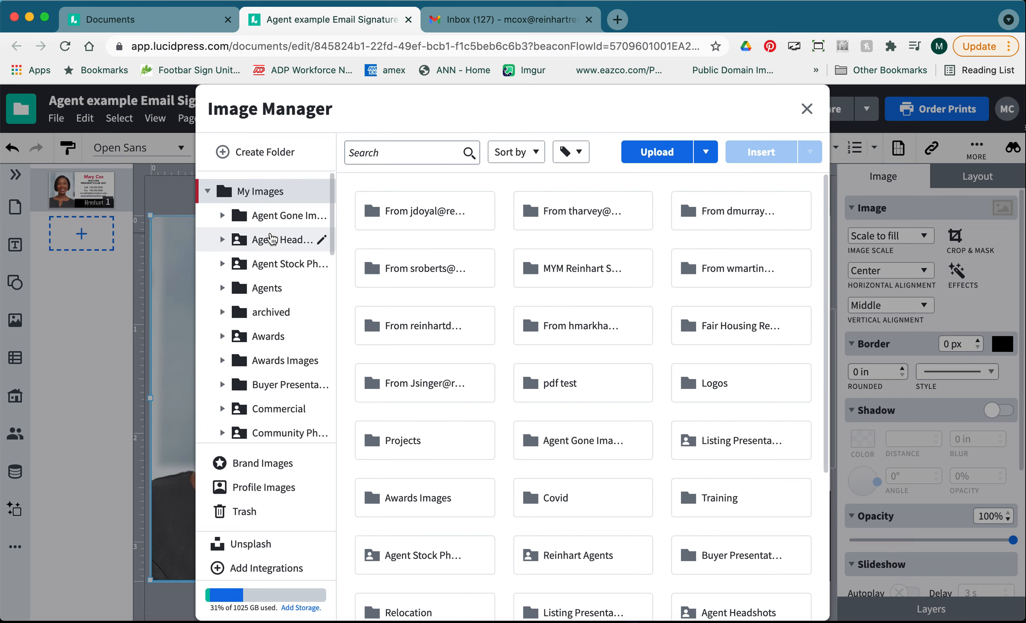
left_click(281, 239)
left_click(287, 264)
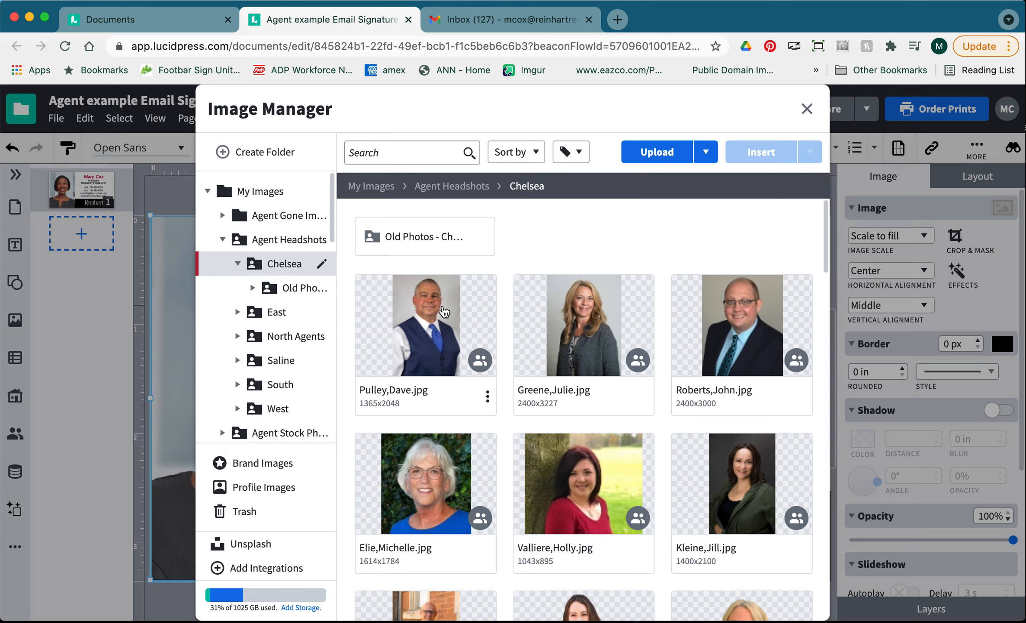
double_click(444, 311)
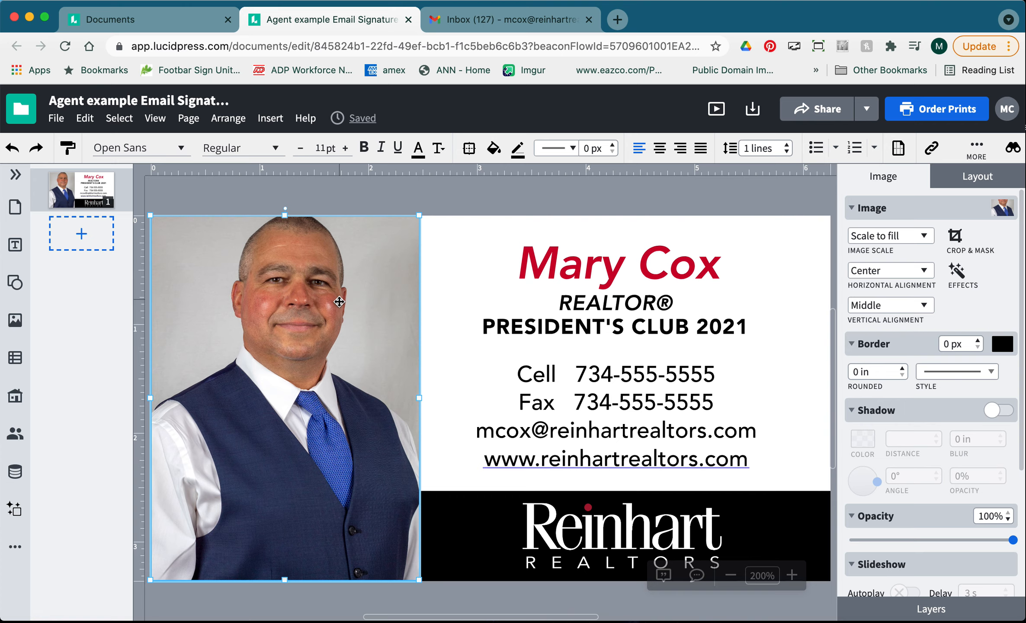
Crop the headshot, enlarging it to 16.1% and shifting it so the face fills the frame.
right_click(338, 308)
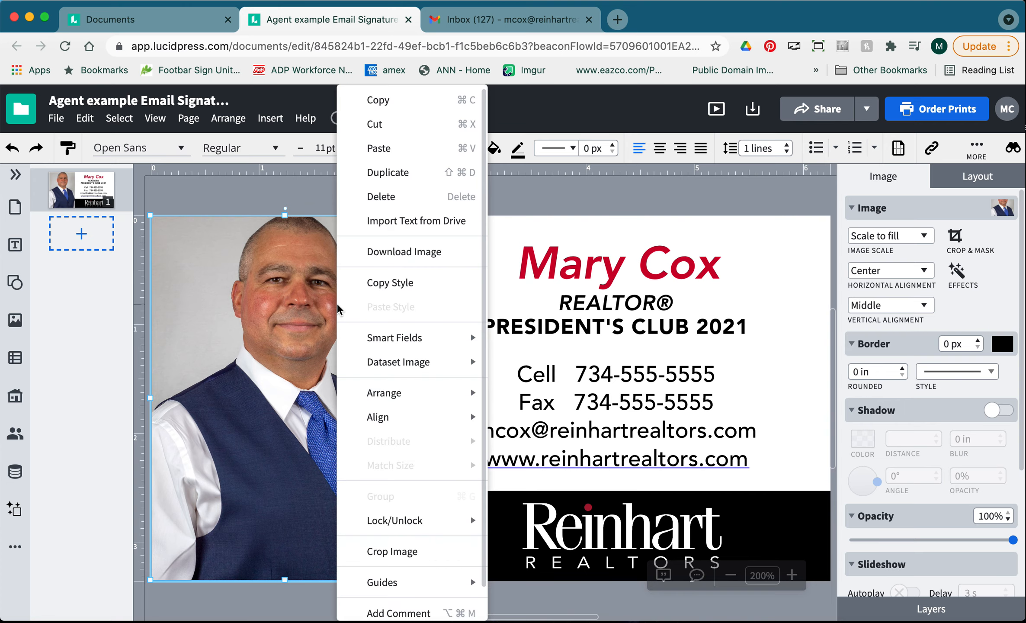
left_click(286, 209)
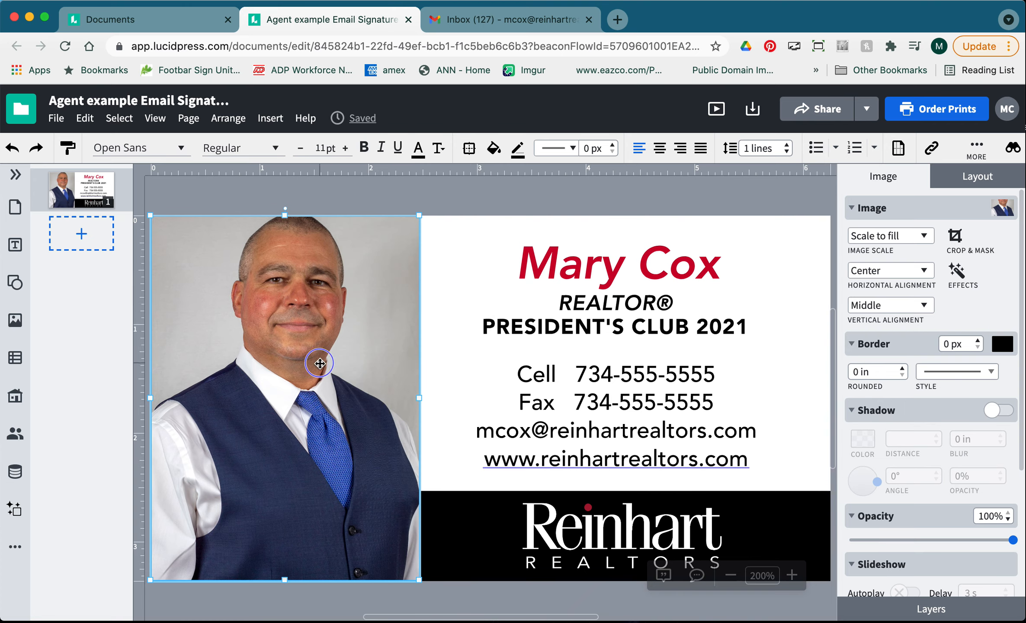
right_click(319, 363)
mouse_move(371, 385)
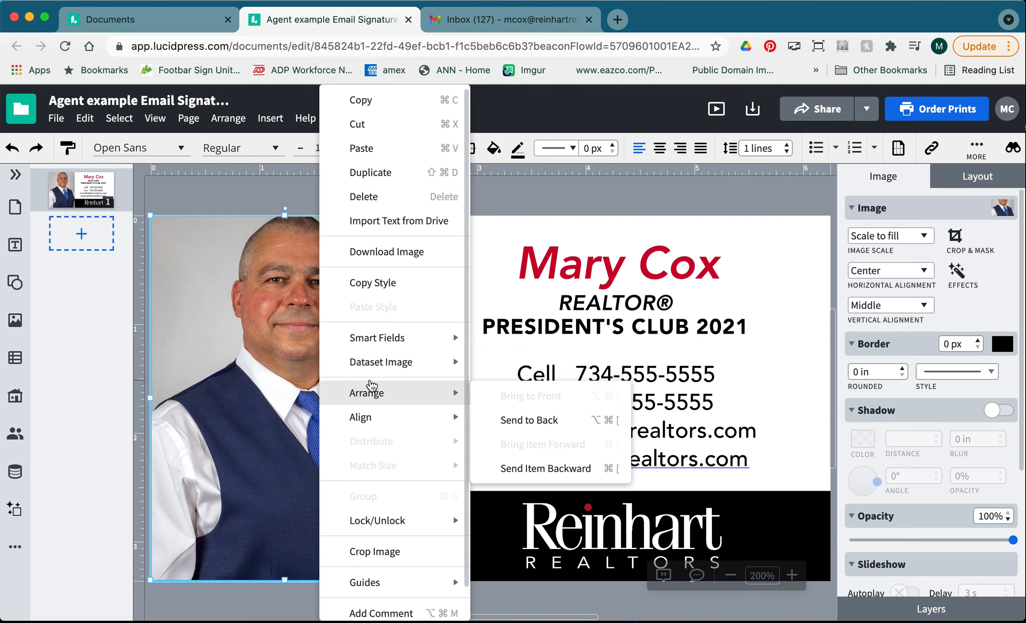
left_click(376, 550)
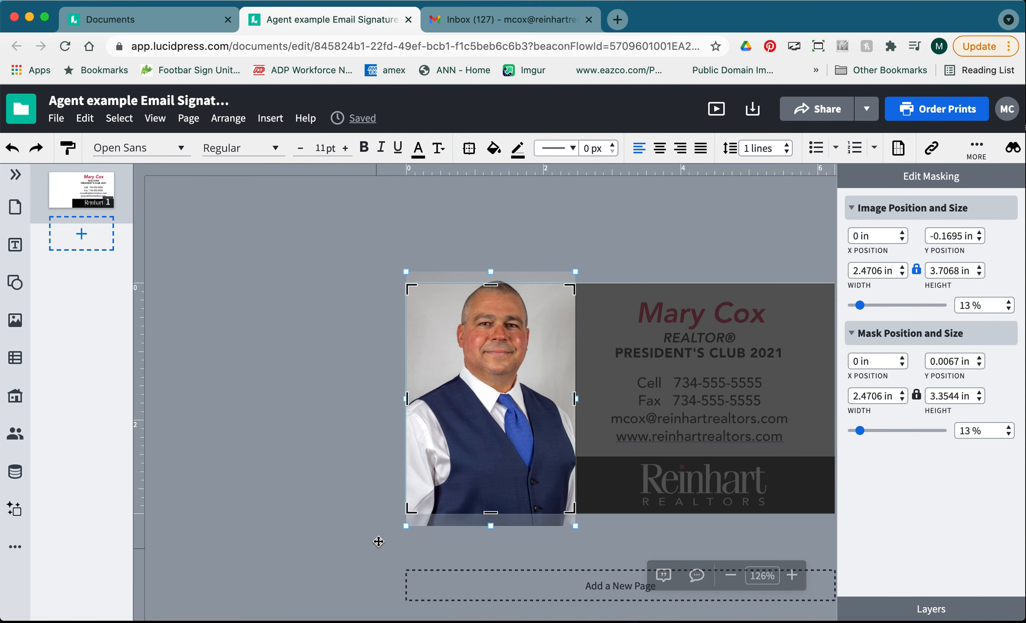
left_click_drag(506, 397, 506, 403)
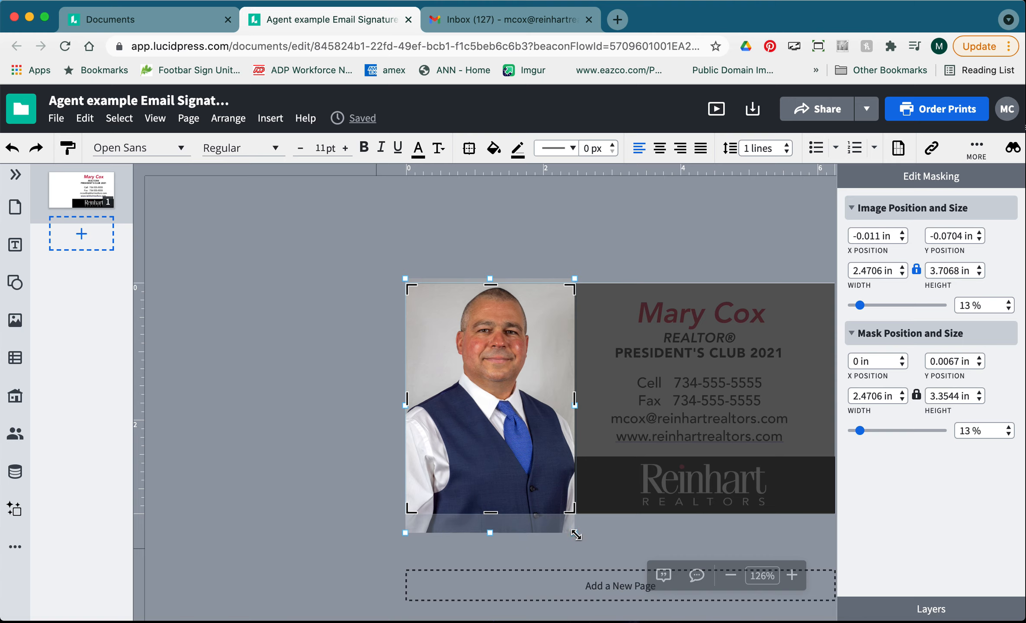
left_click_drag(575, 535, 618, 598)
left_click_drag(515, 377, 493, 375)
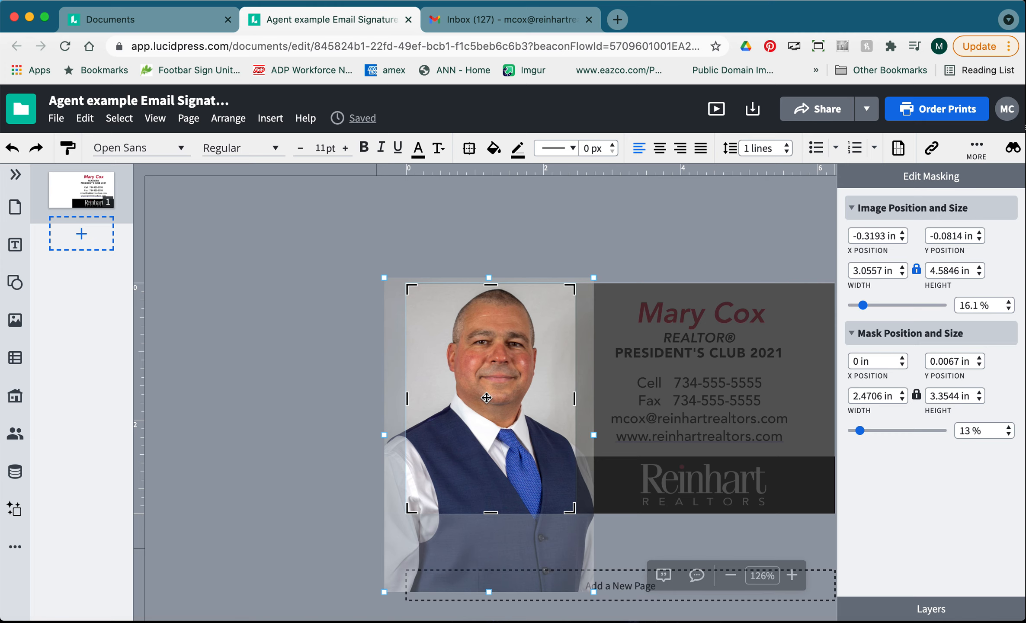
key("Return")
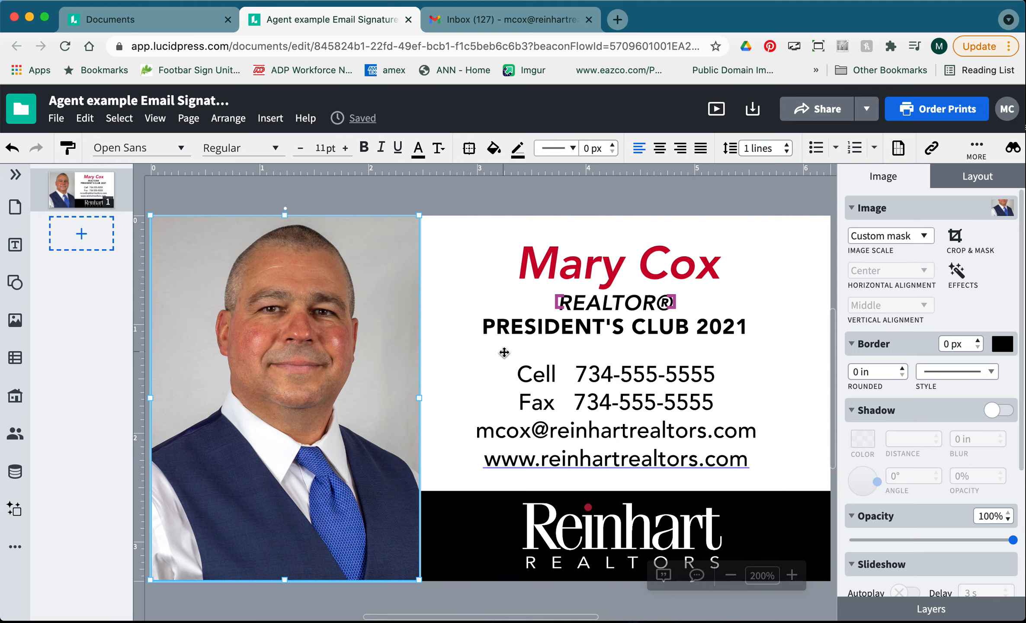
Download the signature design in PNG format.
left_click(753, 111)
left_click(836, 222)
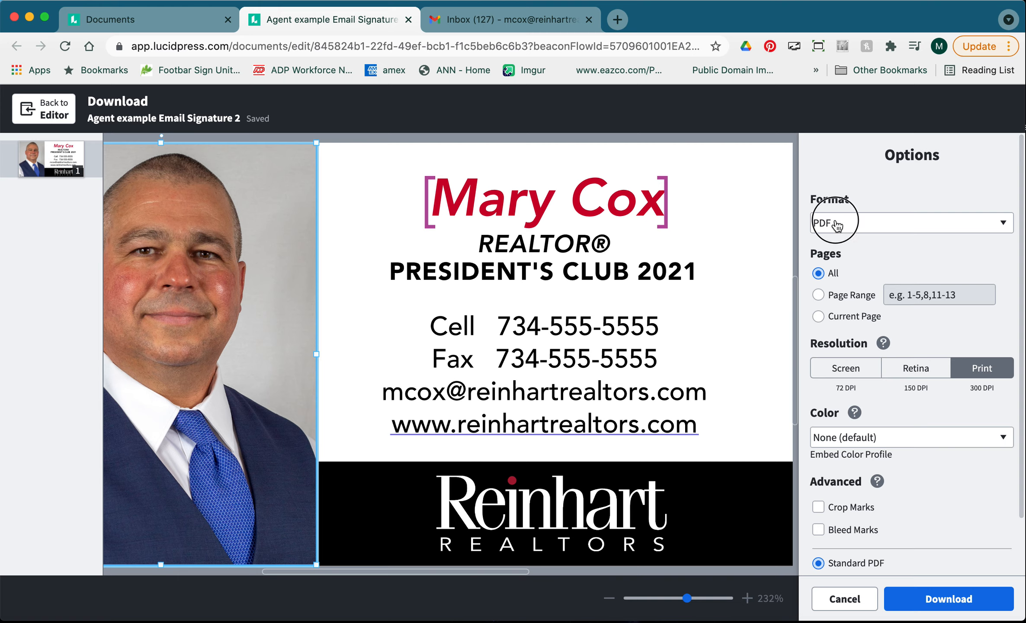
left_click(846, 276)
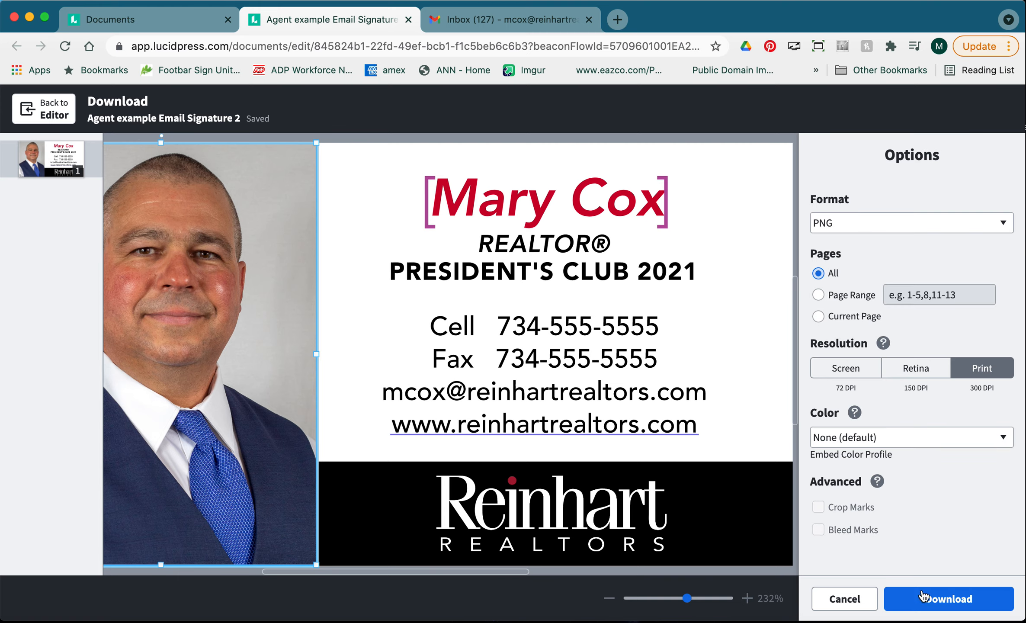
left_click(915, 598)
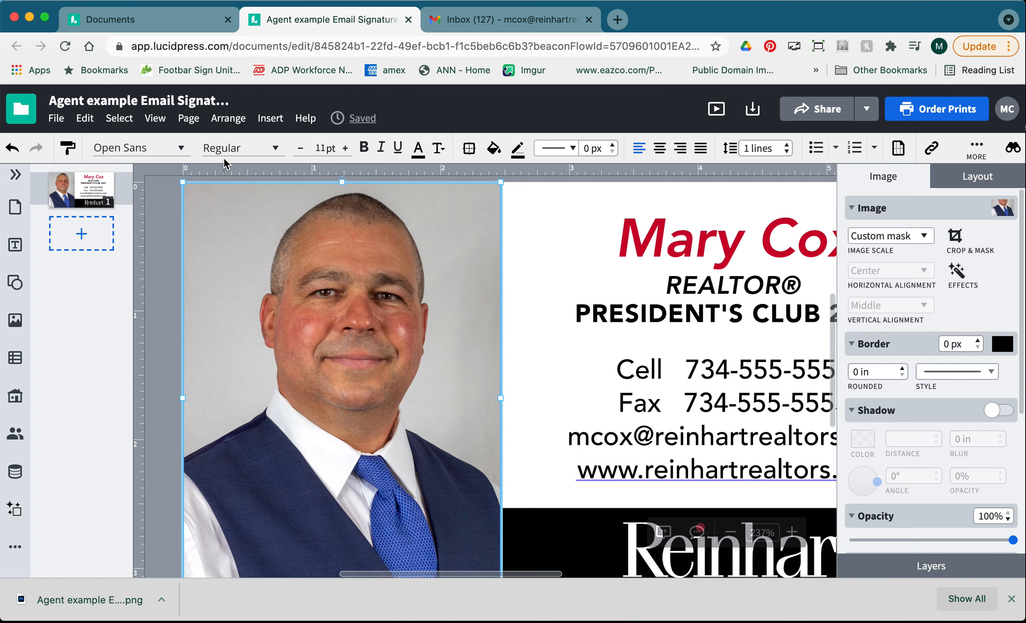
Bring up Gmail's full General settings at the Signature section showing 'My signature'.
left_click(467, 26)
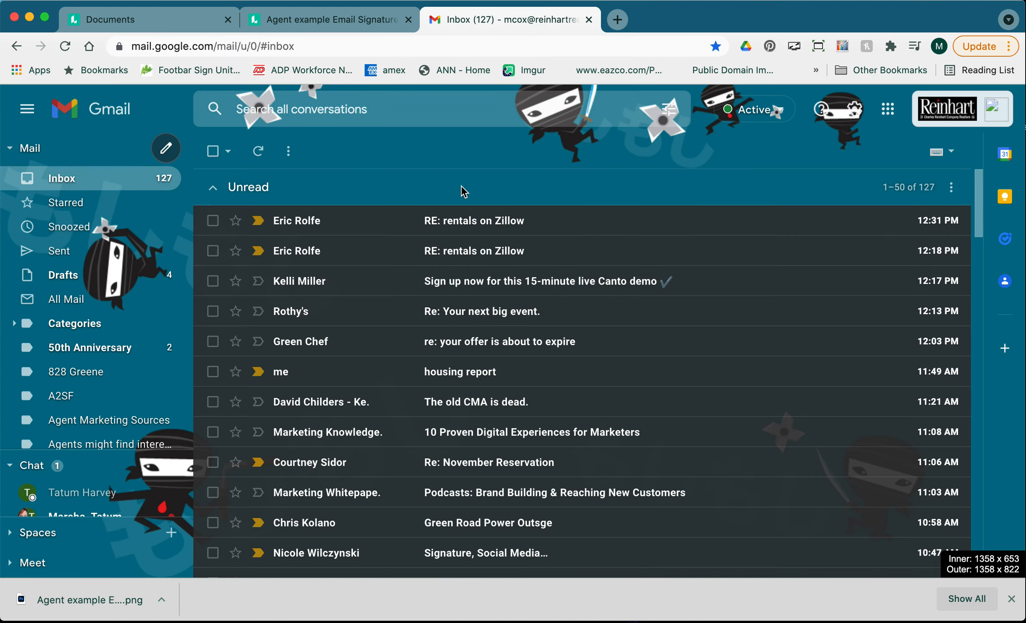
left_click(855, 111)
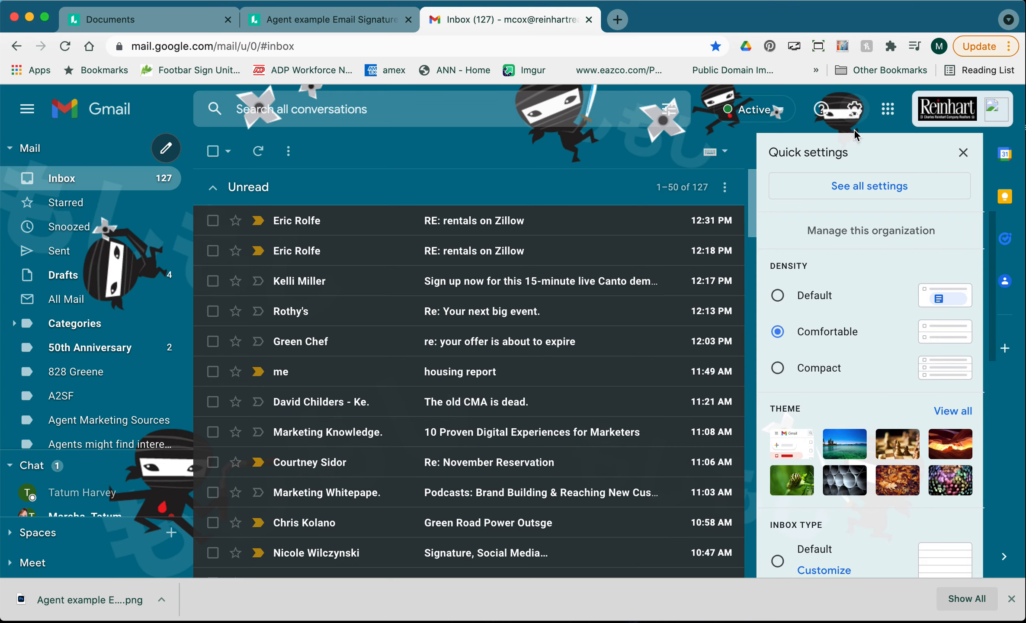
left_click(859, 192)
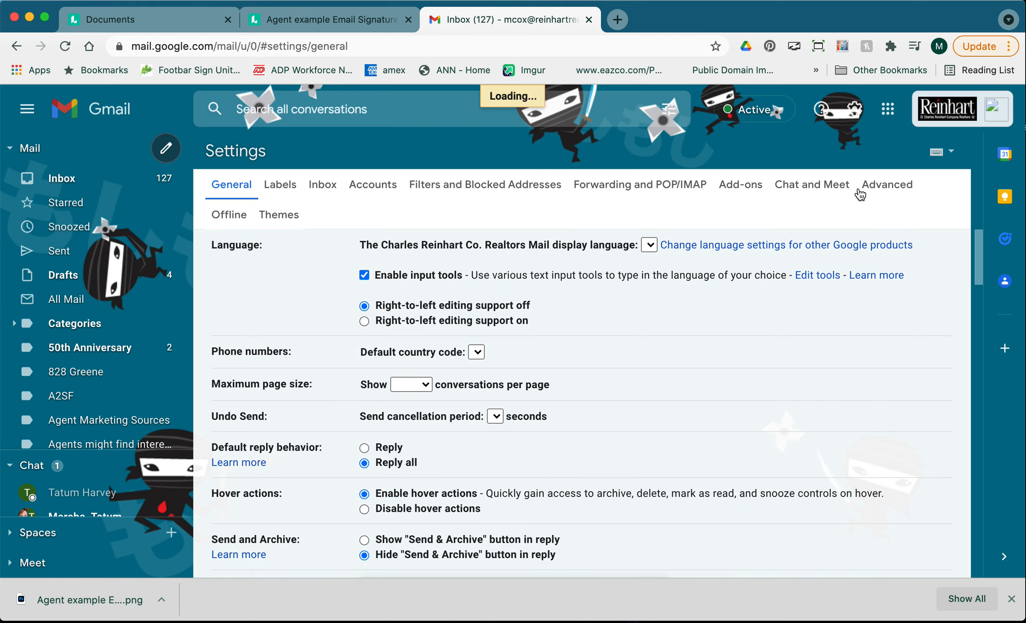
scroll(761, 380, "down", 15)
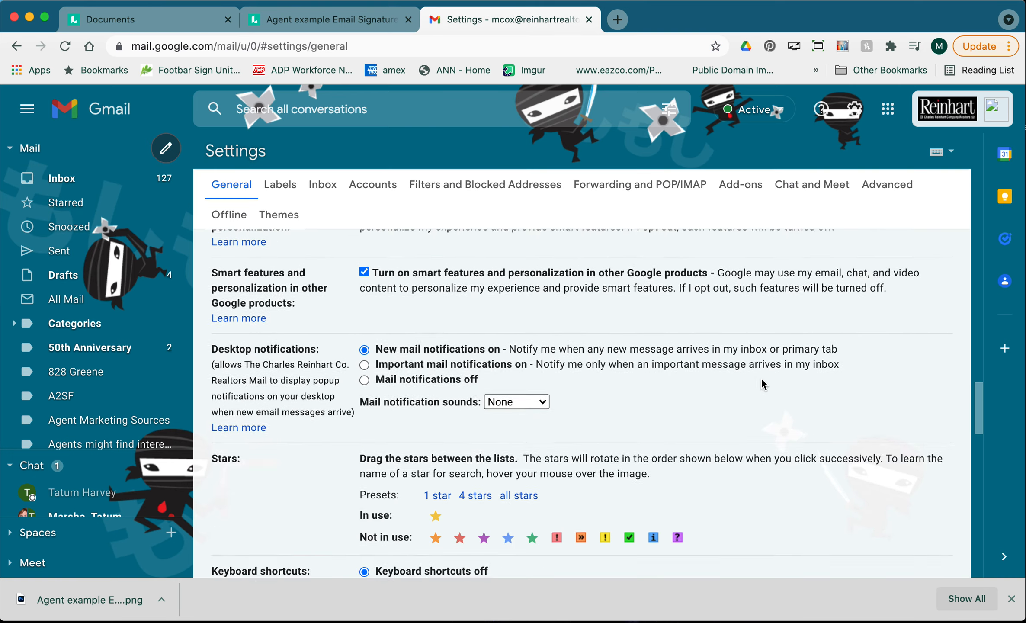
scroll(761, 378, "up", 3)
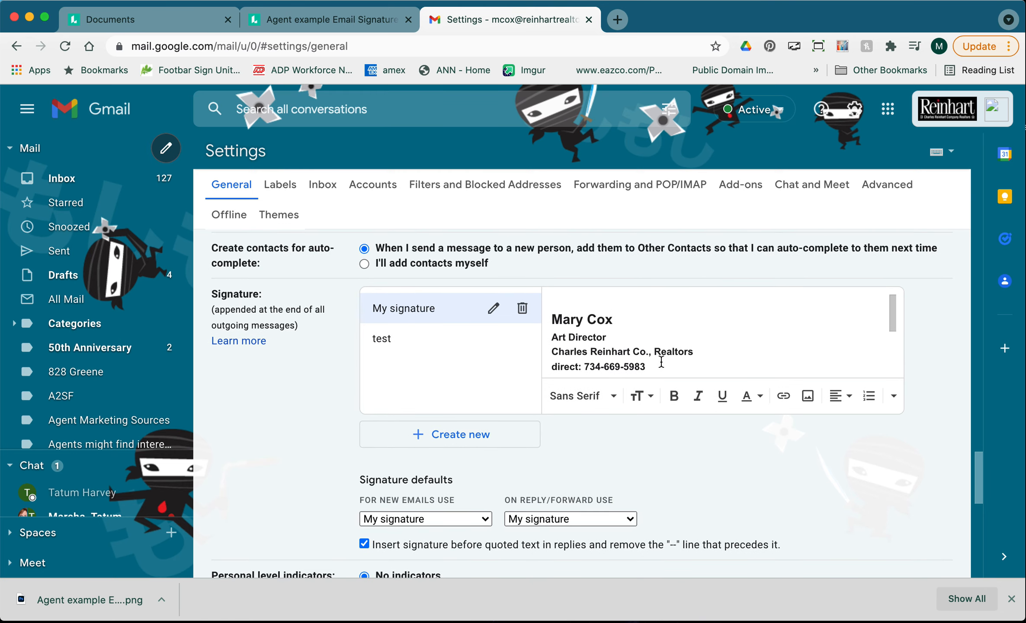
mouse_move(659, 361)
left_mouse_down()
mouse_move(559, 298)
mouse_move(590, 350)
mouse_move(576, 351)
left_mouse_up()
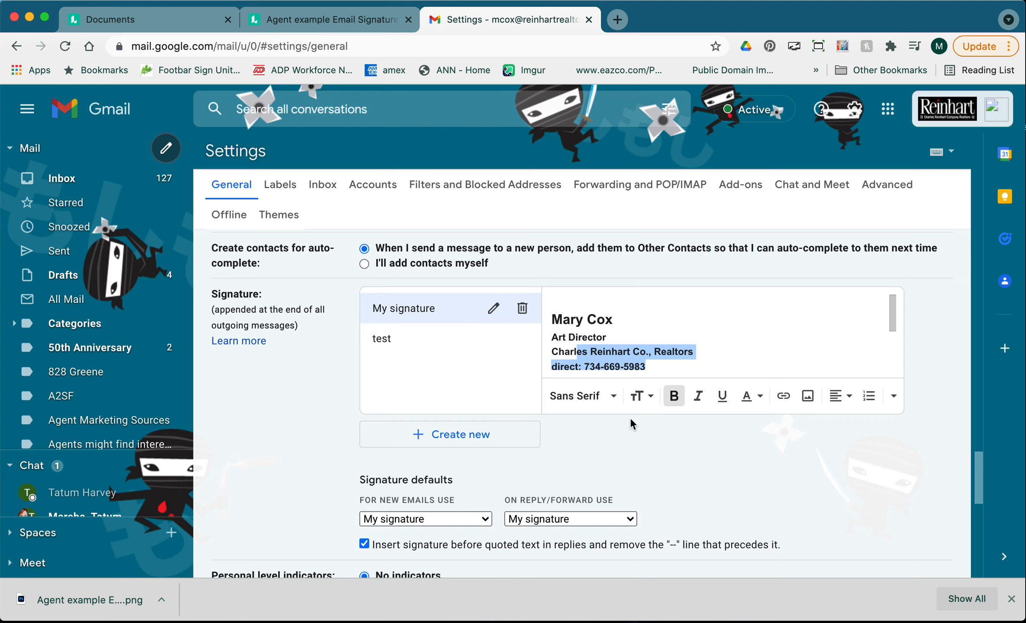
left_click(638, 441)
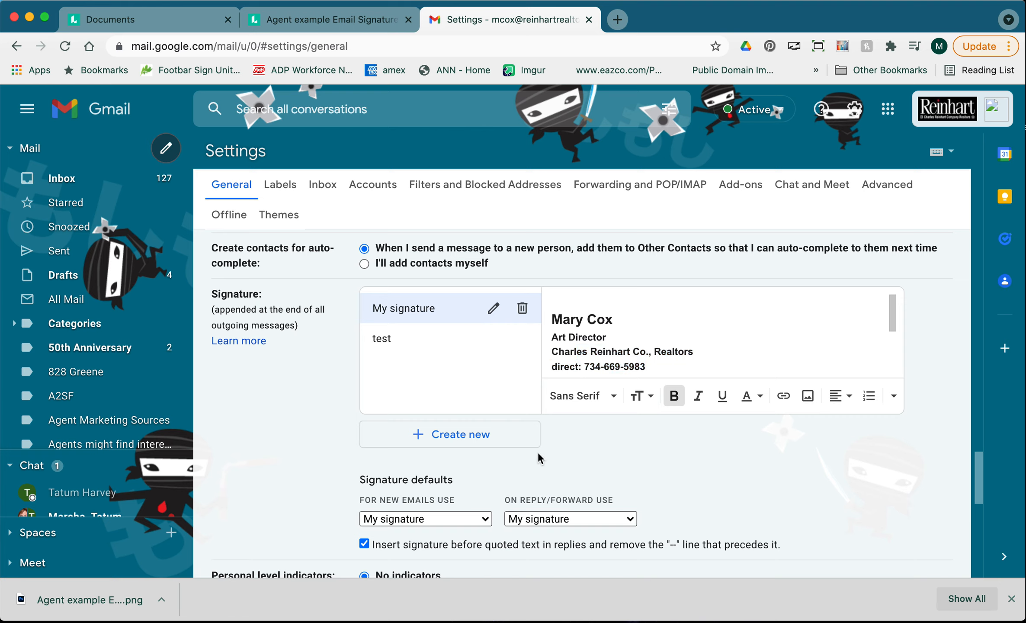
Create a blank signature named 'Agent Example'.
left_click(496, 439)
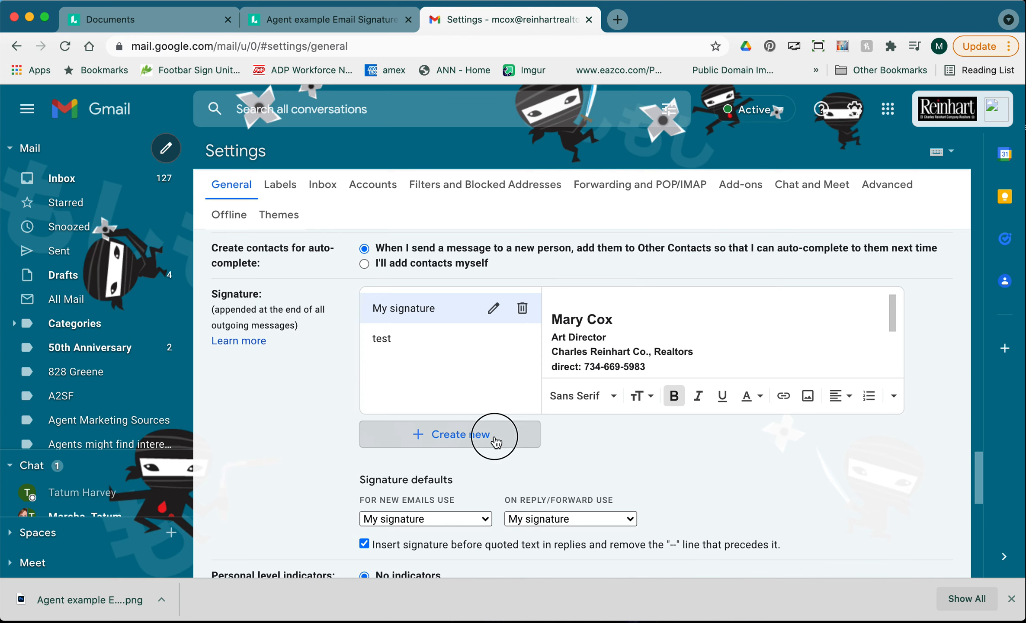
type("AGEN")
key("BackSpace")
key("BackSpace")
type("etn")
key("BackSpace")
key("BackSpace")
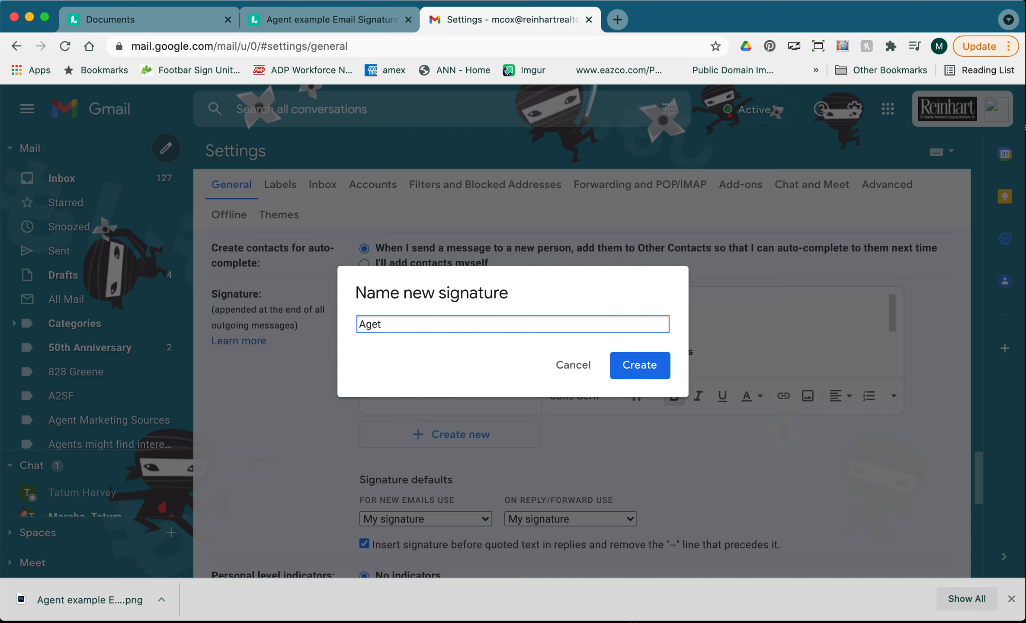
type("ample")
left_click(645, 371)
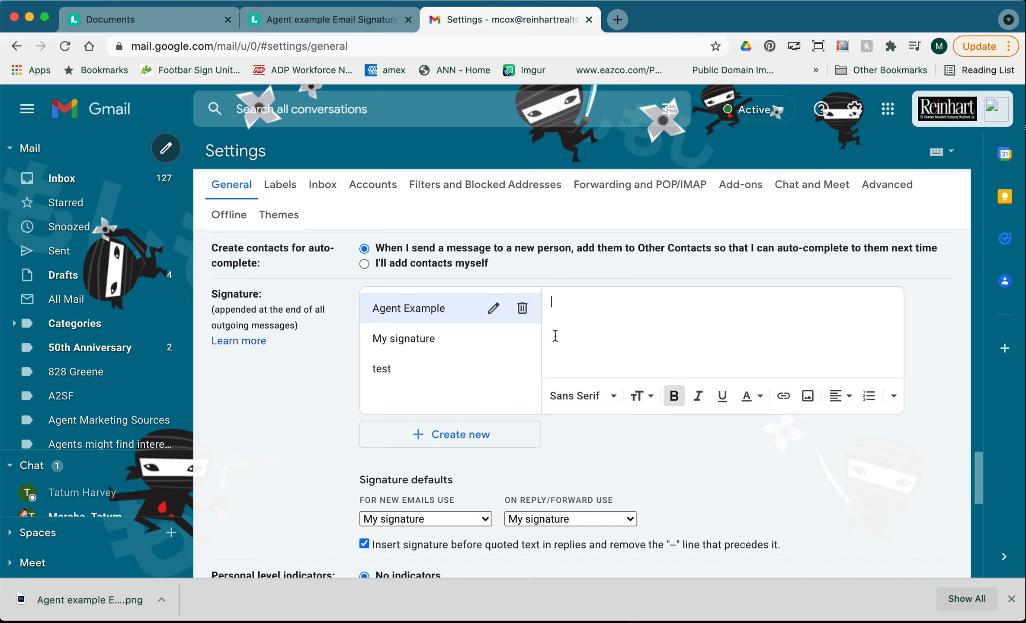
Upload 'Agent example Email Signature 2.png' into the signature by dragging it from the downloads bar.
left_click(807, 396)
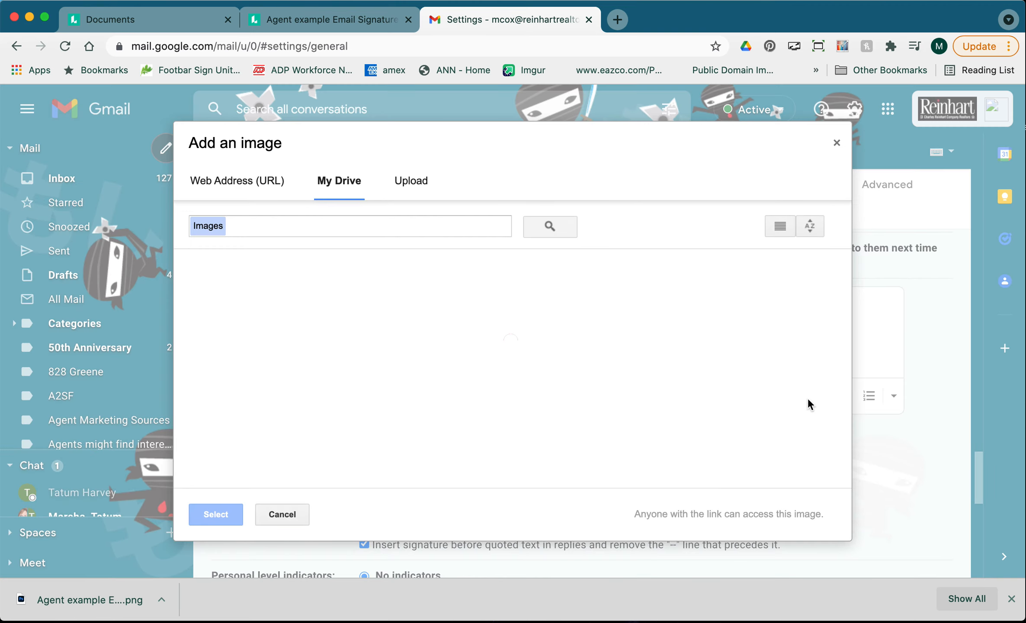
left_click(428, 185)
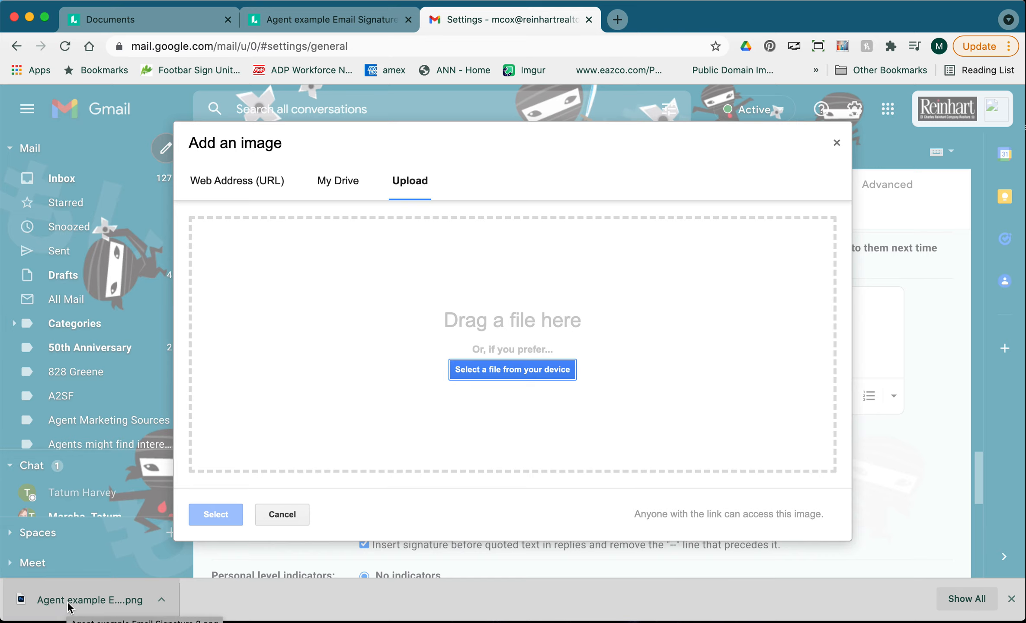
left_click(491, 377)
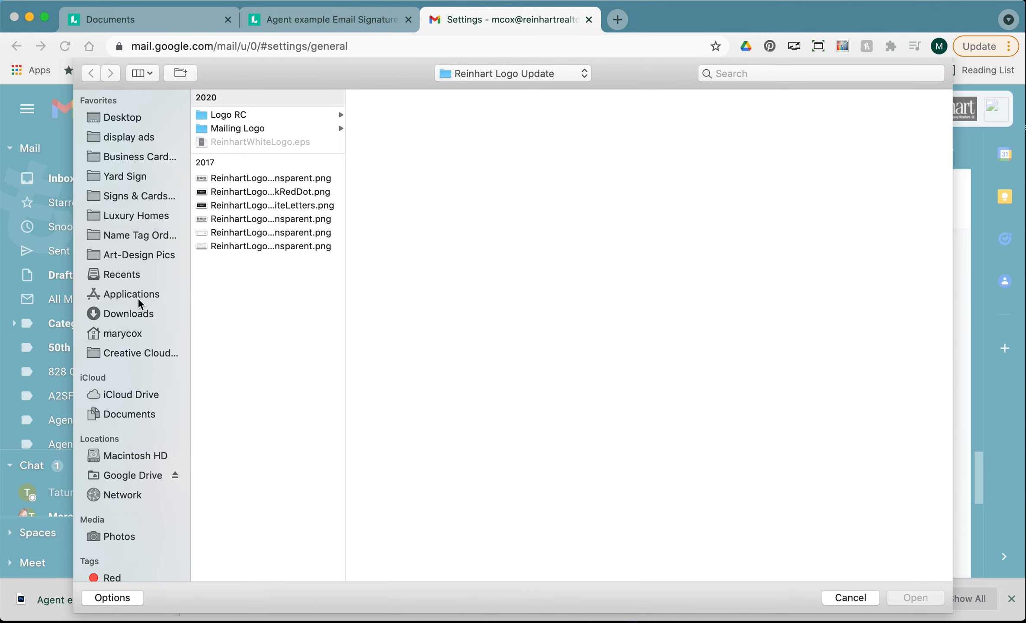
left_click(132, 312)
left_click(254, 116)
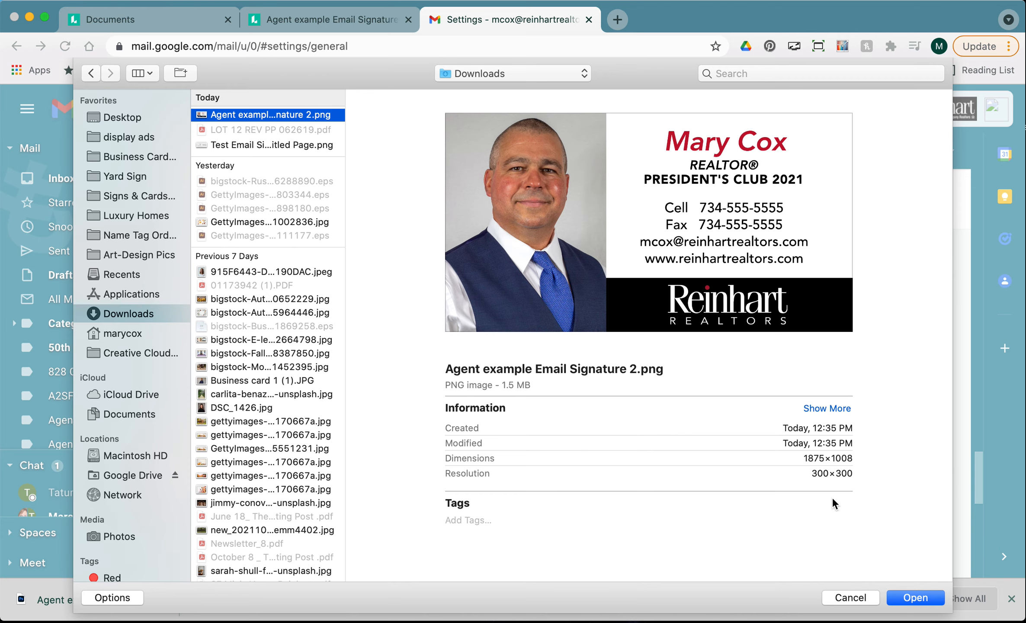
left_click(845, 598)
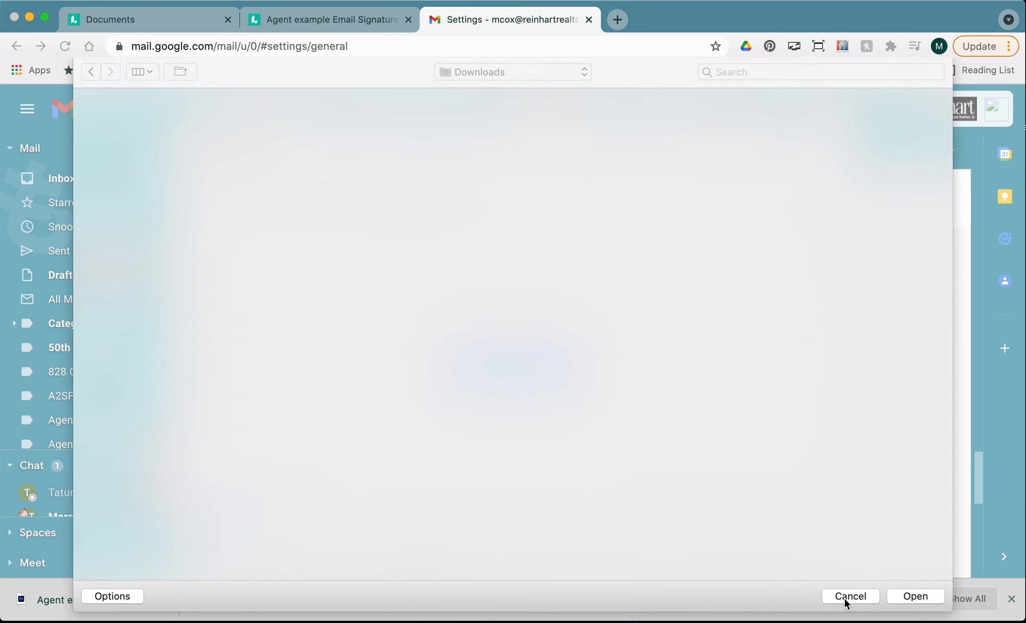
left_click_drag(77, 604, 282, 407)
left_click_drag(344, 365, 344, 364)
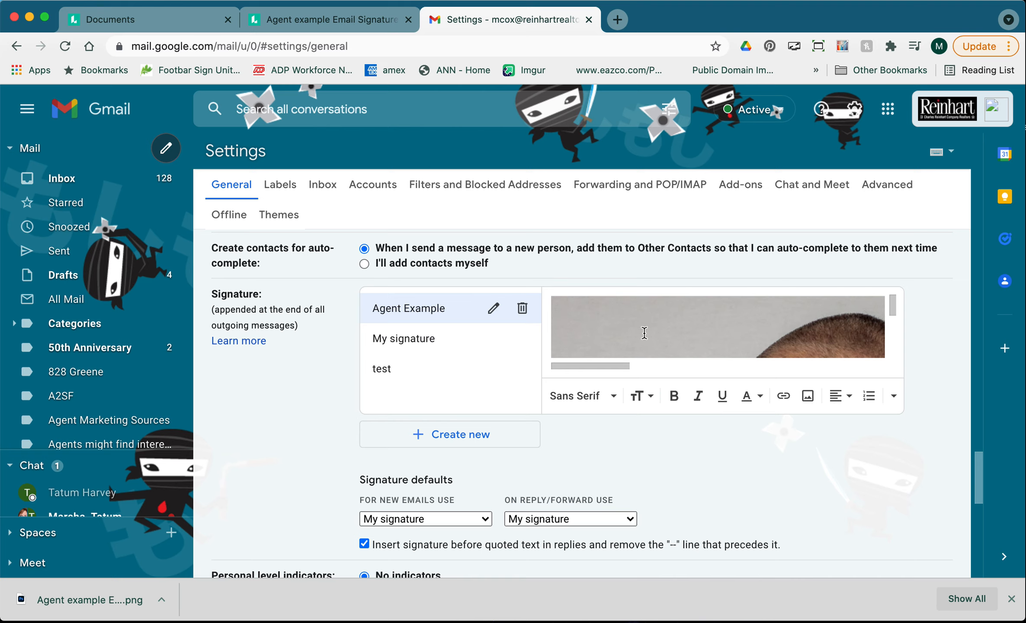
Set the inserted signature image to Large size, then deselect it.
scroll(645, 333, "down", 2)
scroll(644, 333, "up", 2)
left_click(672, 320)
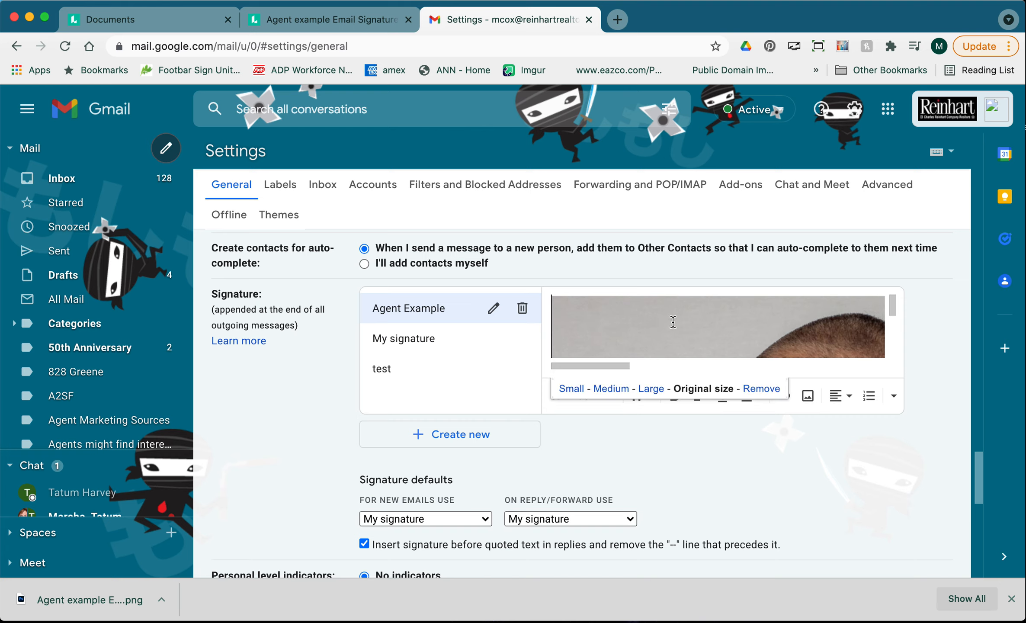
scroll(718, 326, "down", 2)
scroll(718, 326, "up", 1)
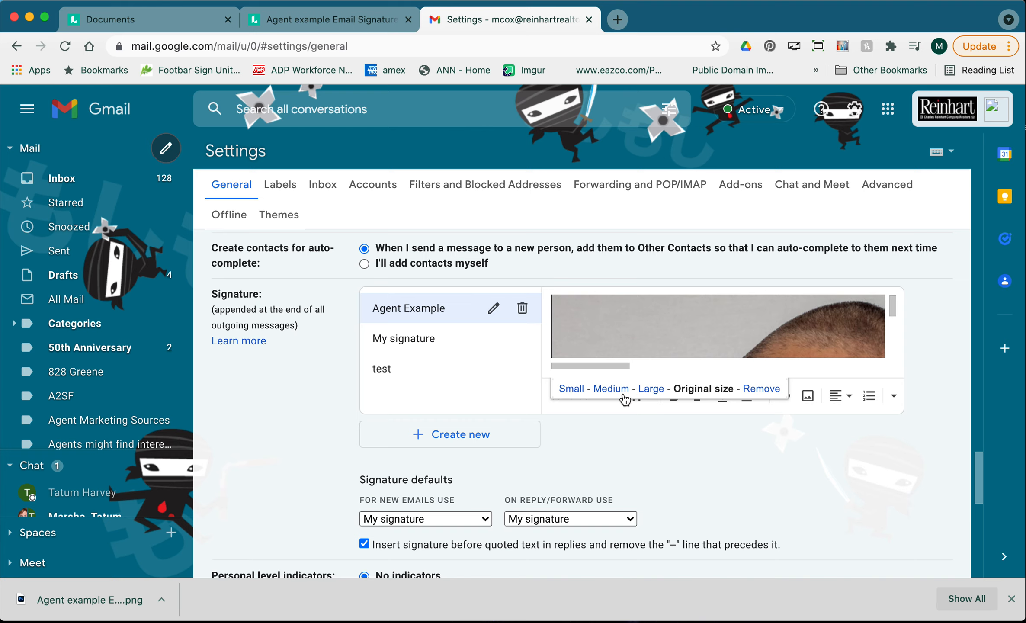
left_click(650, 389)
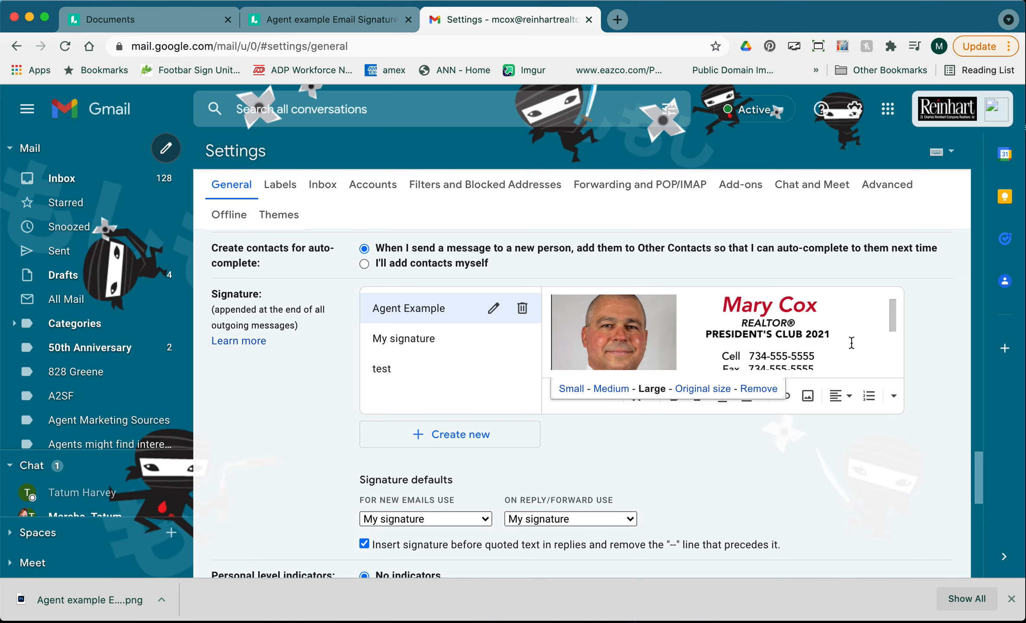
scroll(851, 344, "down", 3)
scroll(852, 343, "up", 3)
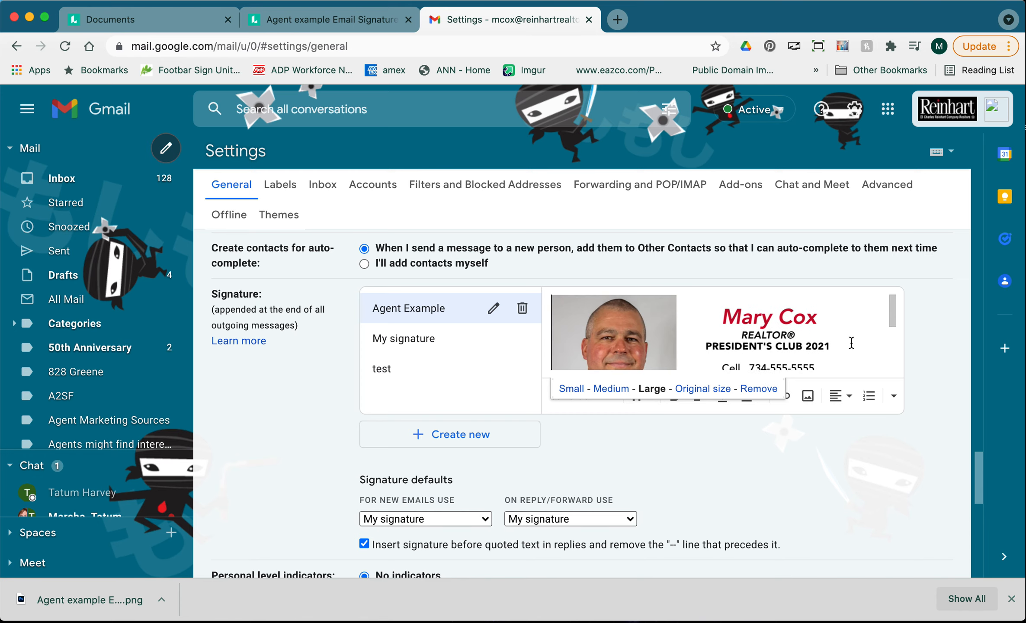
scroll(850, 346, "down", 3)
left_click(877, 360)
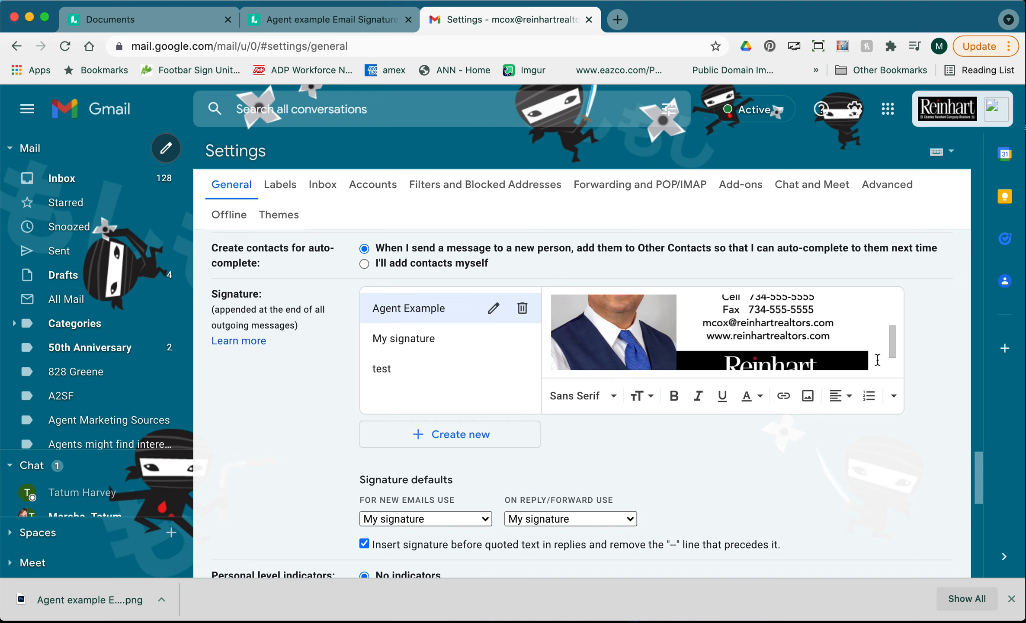
Review the whole image: headshot, PRESIDENT'S CLUB 2021 line, contact details and Reinhart Realtors logo.
scroll(877, 360, "down", 2)
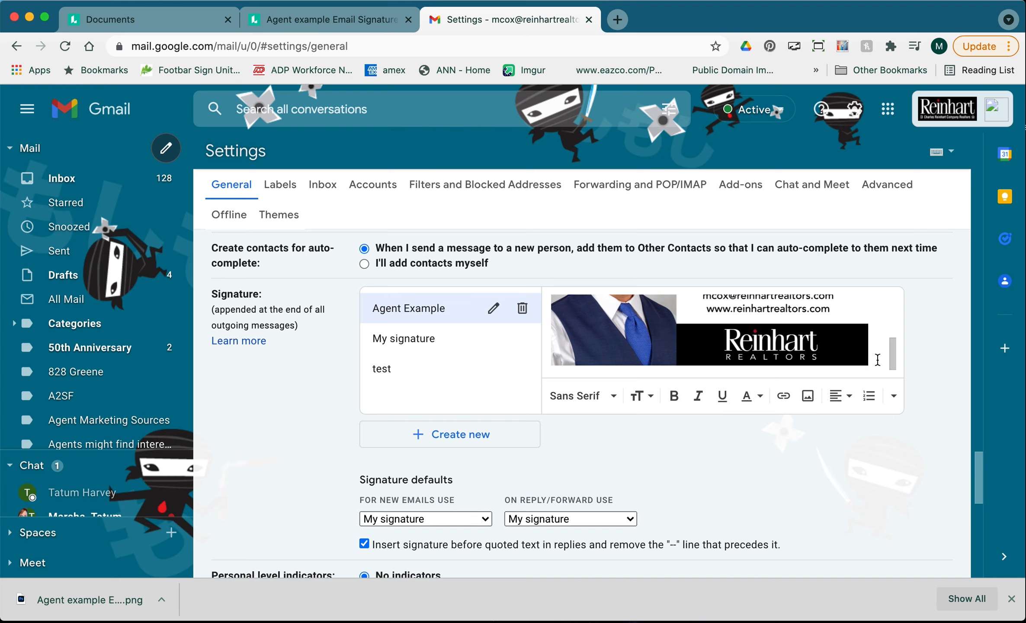
scroll(851, 329, "up", 5)
scroll(779, 332, "up", 5)
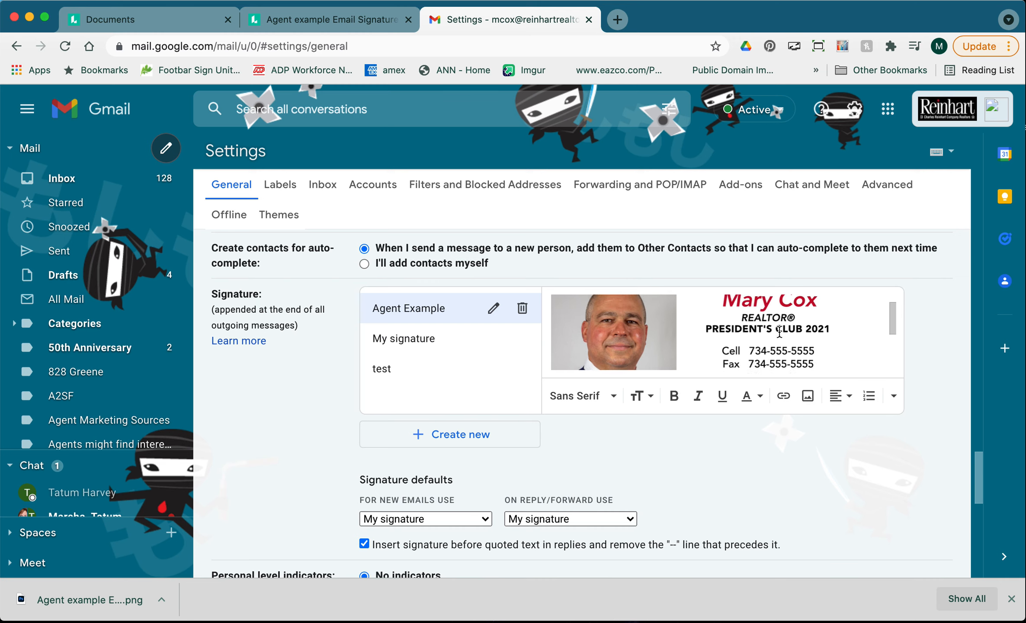
scroll(779, 331, "up", 2)
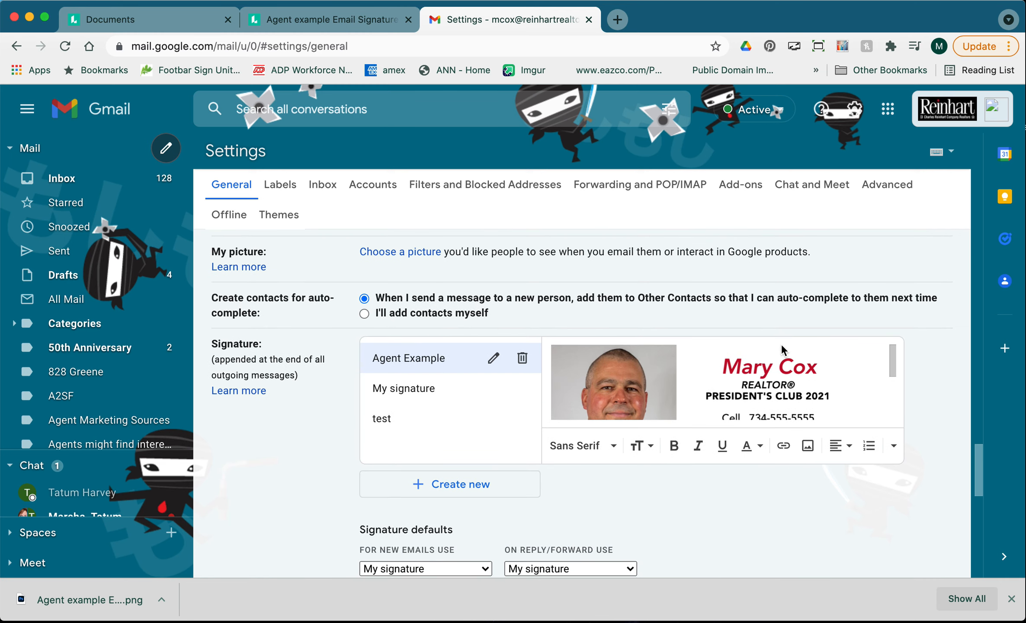
scroll(795, 391, "down", 3)
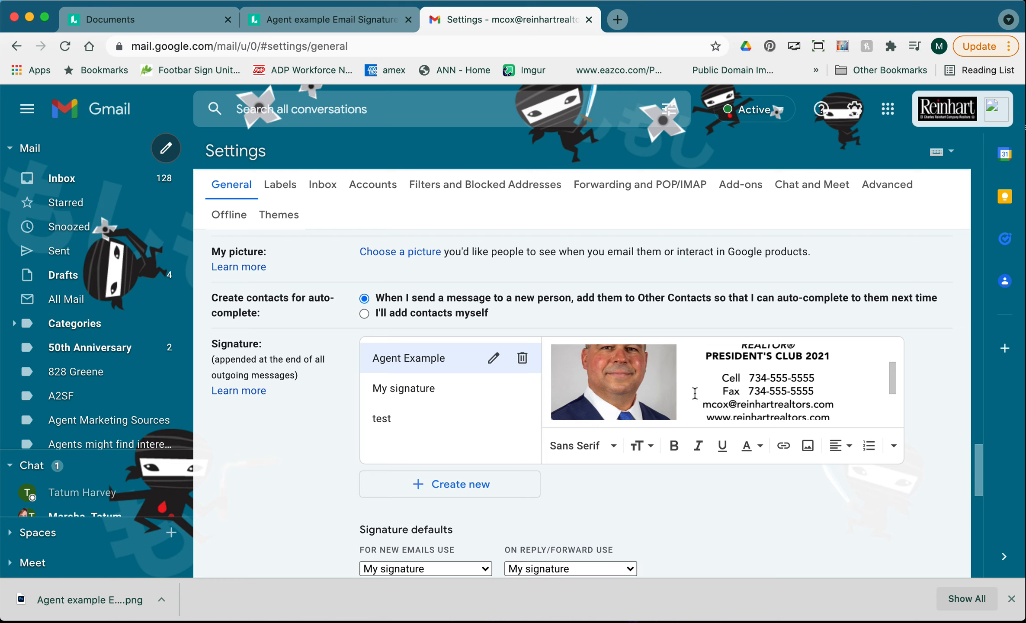
scroll(694, 392, "down", 3)
scroll(676, 386, "down", 1)
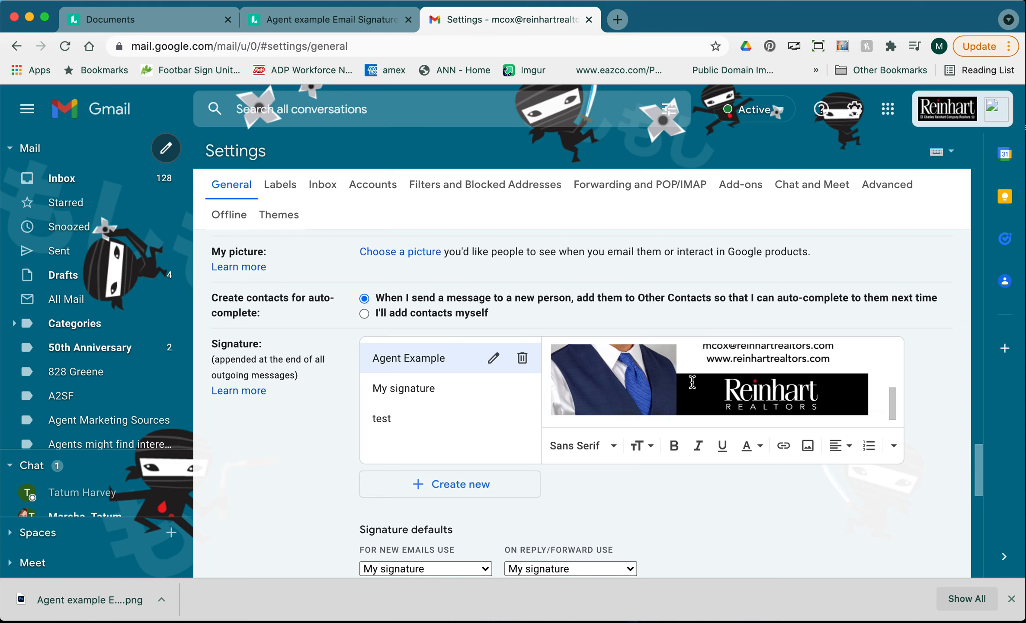
Below the signature image, type the agent's name, phone number, website and 'Reinhart Realtors' on separate lines.
key("Return")
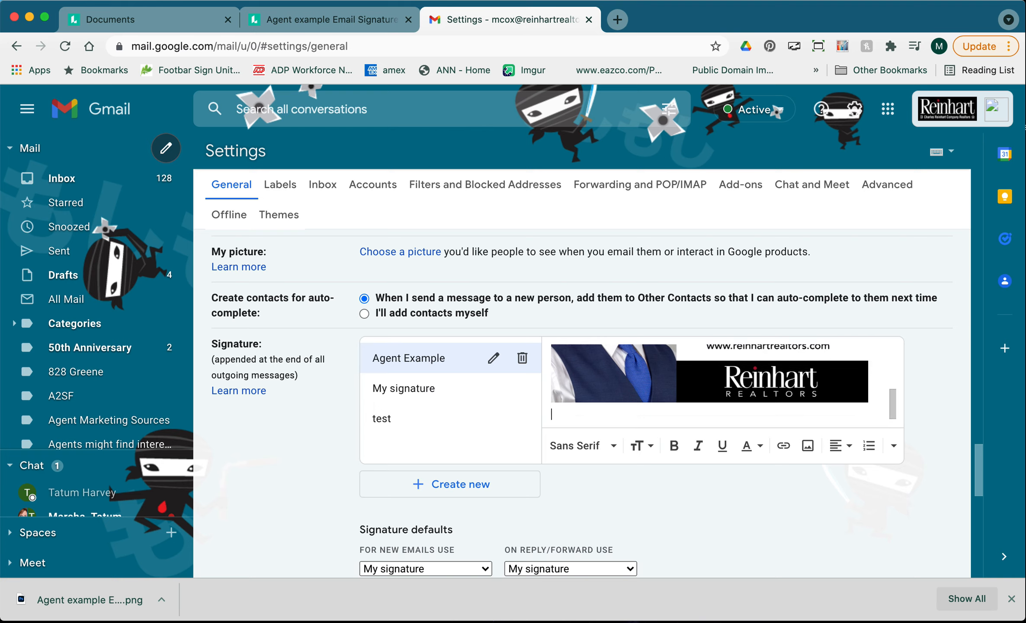
key("Return")
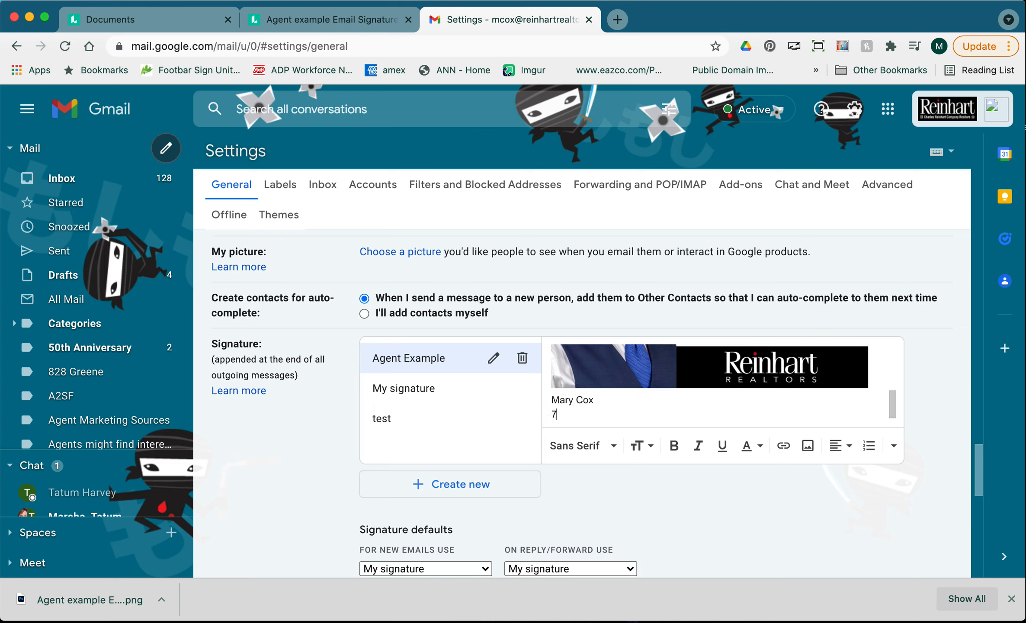
key("Return")
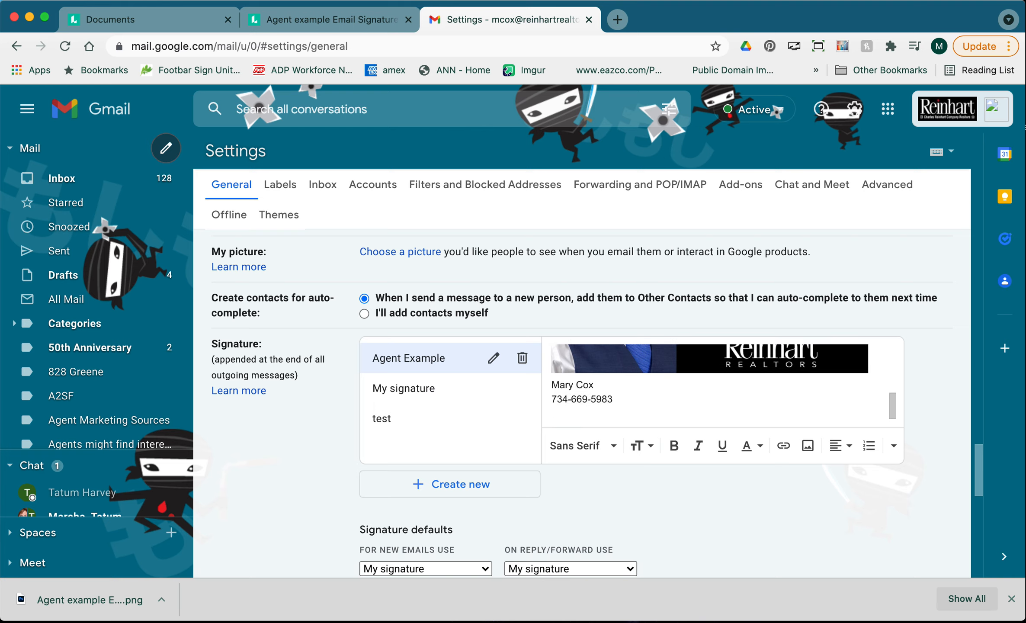
key("Return")
type("Rein")
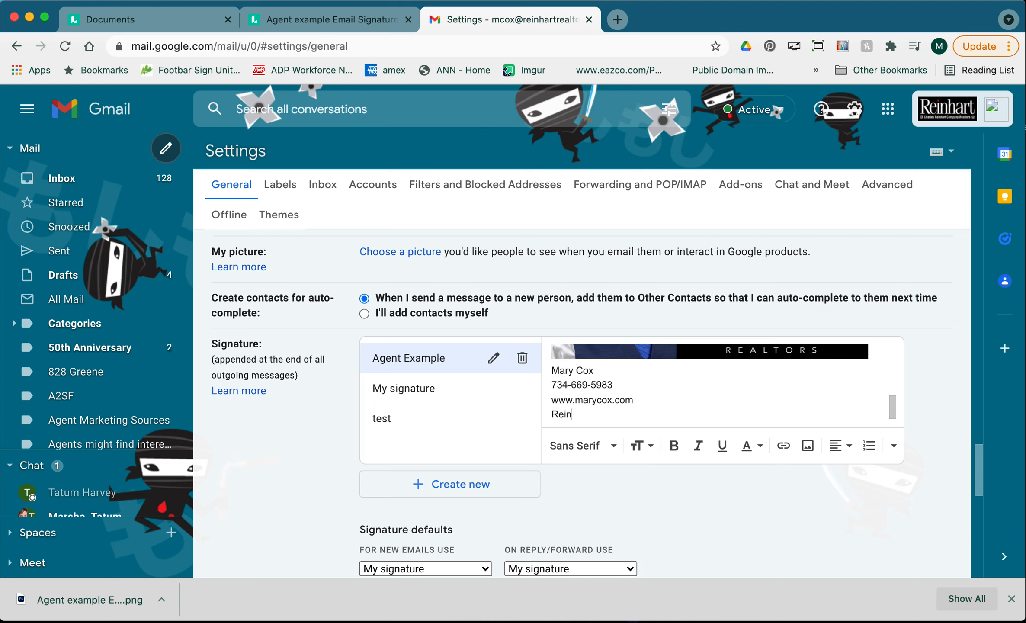
type("hart Realtors")
Select and then deselect the four new signature text lines to check them.
scroll(648, 397, "up", 2)
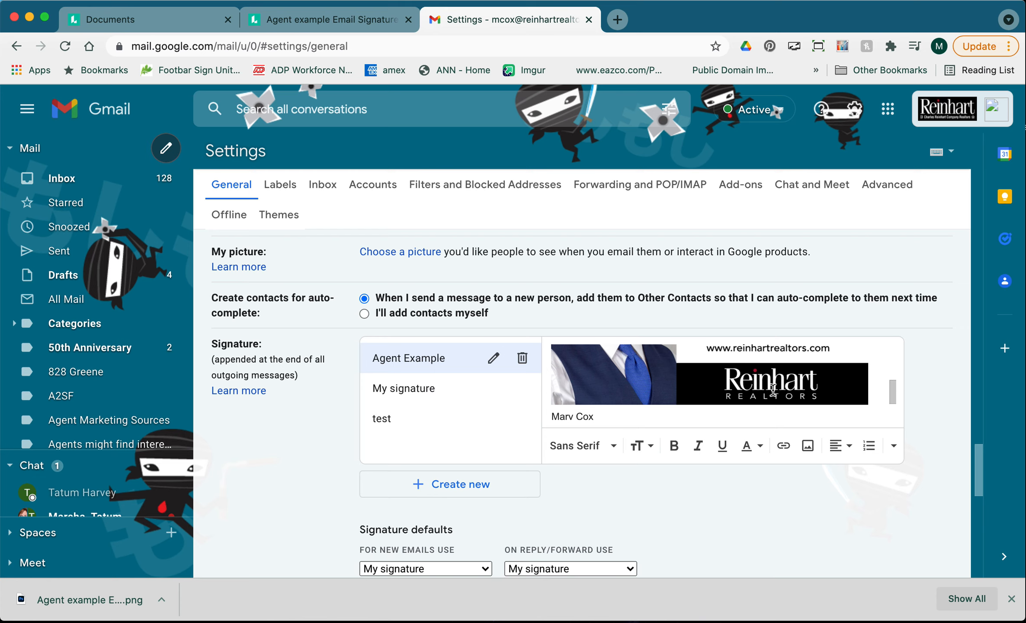
scroll(773, 391, "down", 2)
left_click_drag(636, 411, 550, 414)
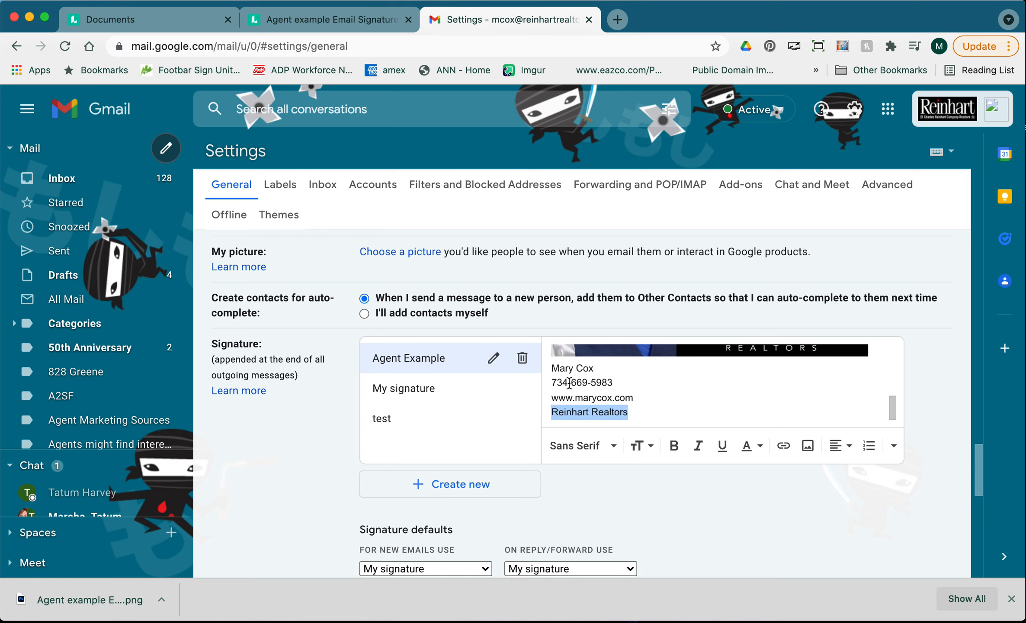
left_click(639, 418)
scroll(648, 397, "up", 2)
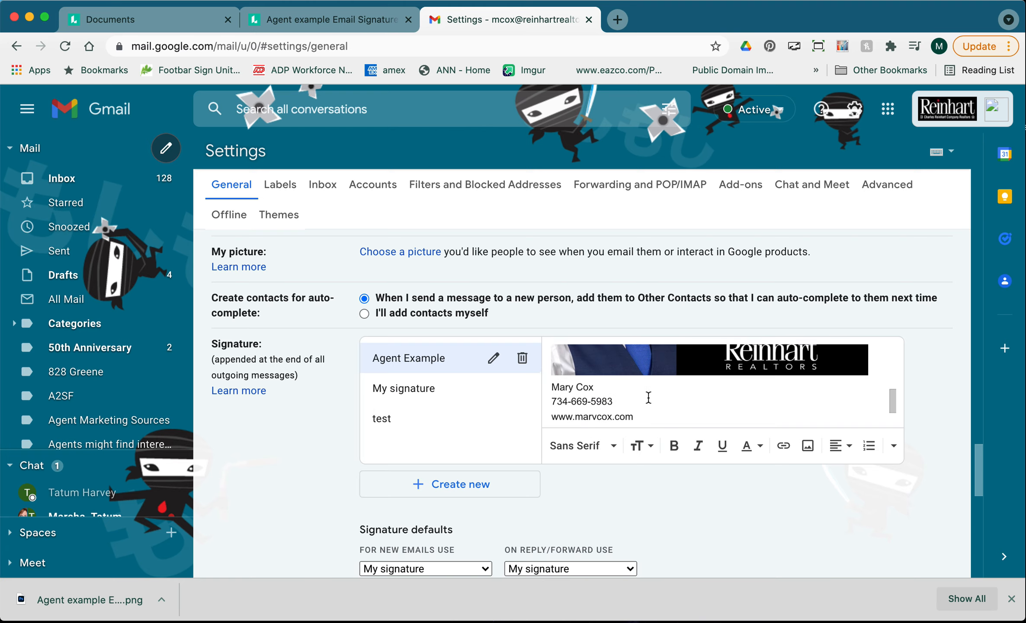
scroll(648, 397, "down", 2)
scroll(648, 397, "up", 2)
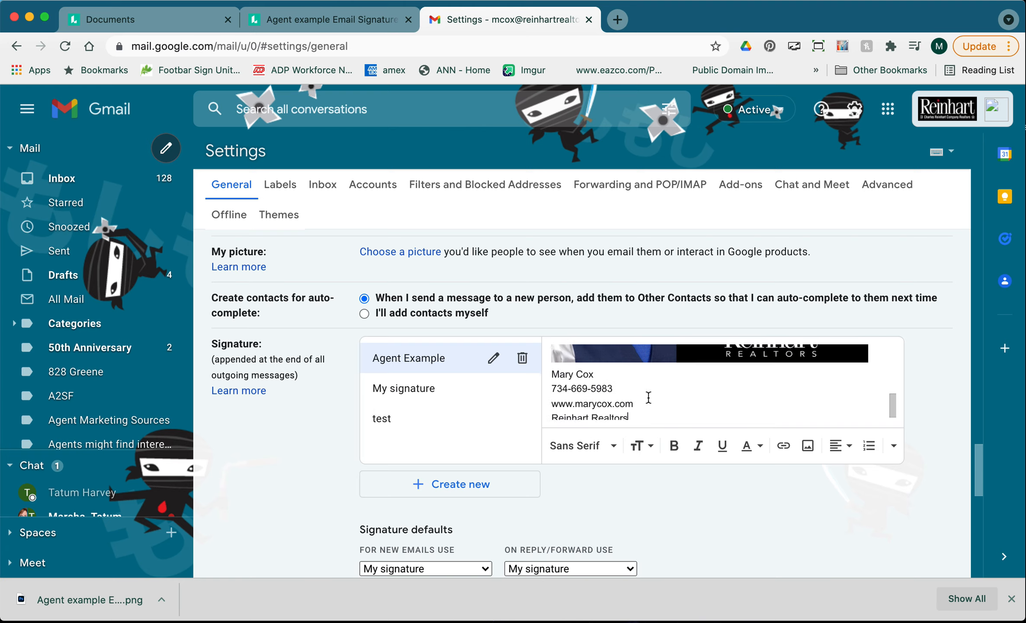
scroll(648, 397, "down", 2)
left_click_drag(628, 416, 544, 372)
left_click(588, 368)
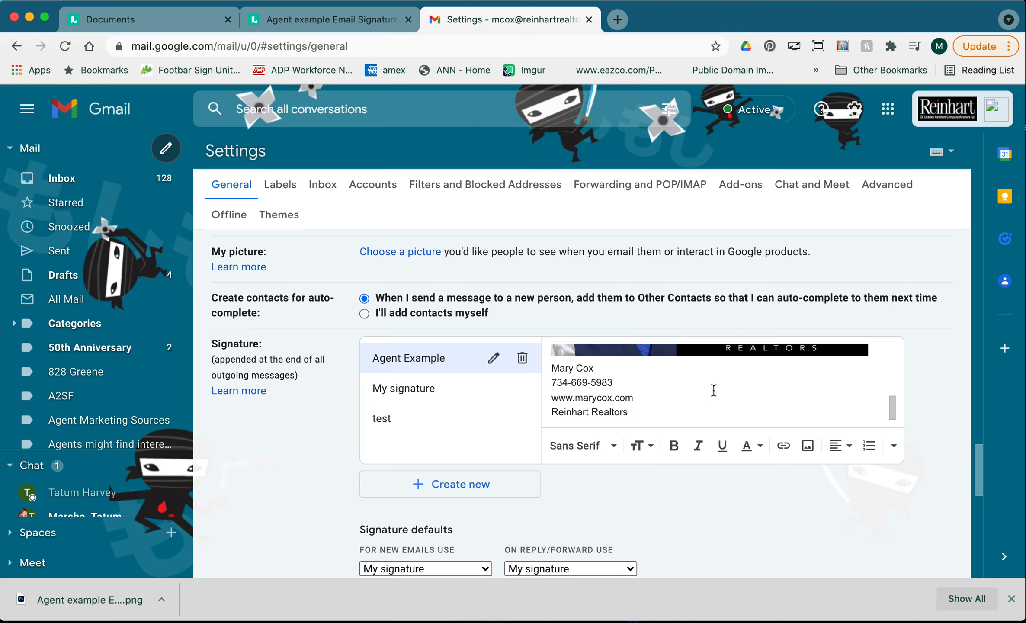
Save the changed signature settings.
scroll(682, 387, "up", 2)
scroll(684, 386, "up", 5)
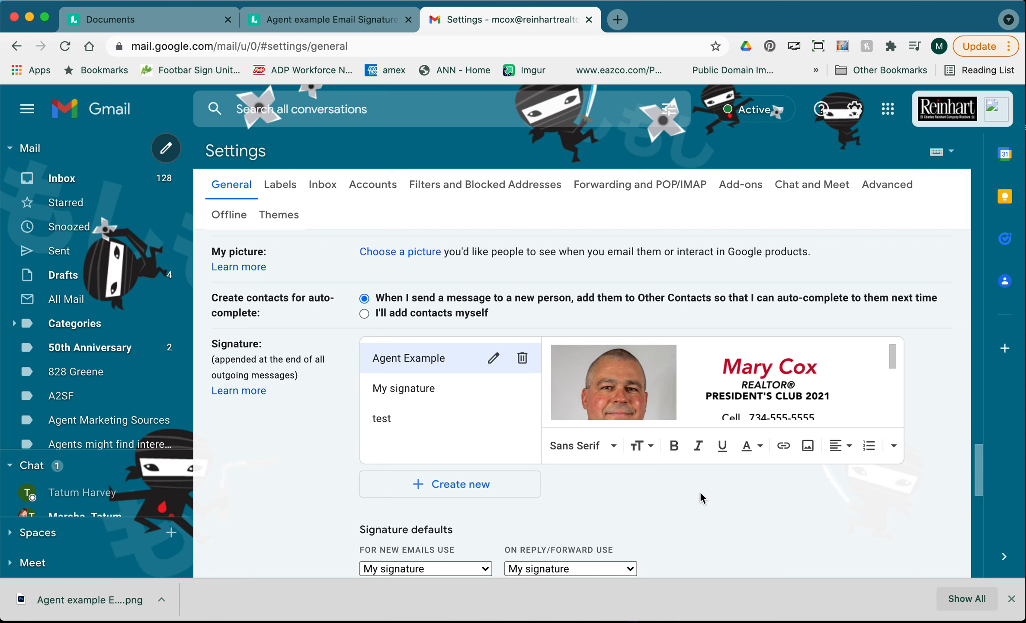
scroll(700, 491, "down", 12)
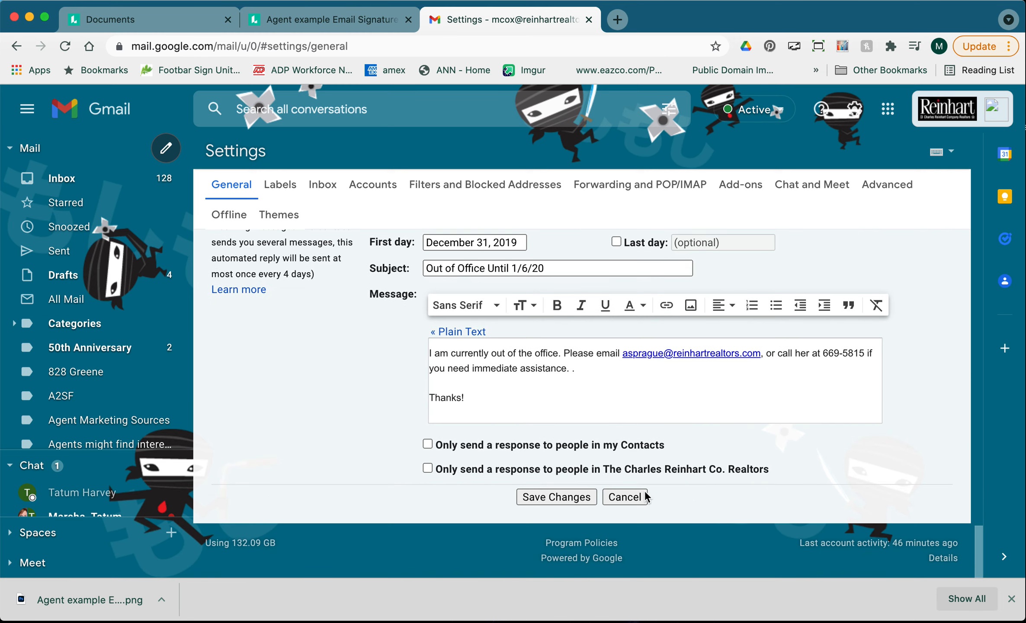
left_click(565, 496)
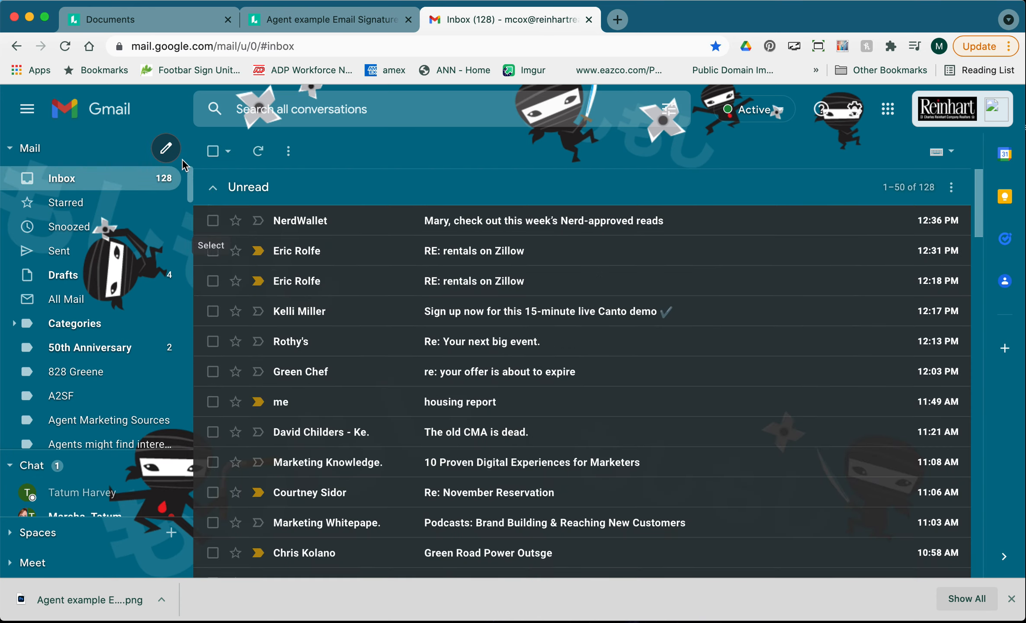
Start a new message and bring up its list of available signatures.
left_click(167, 152)
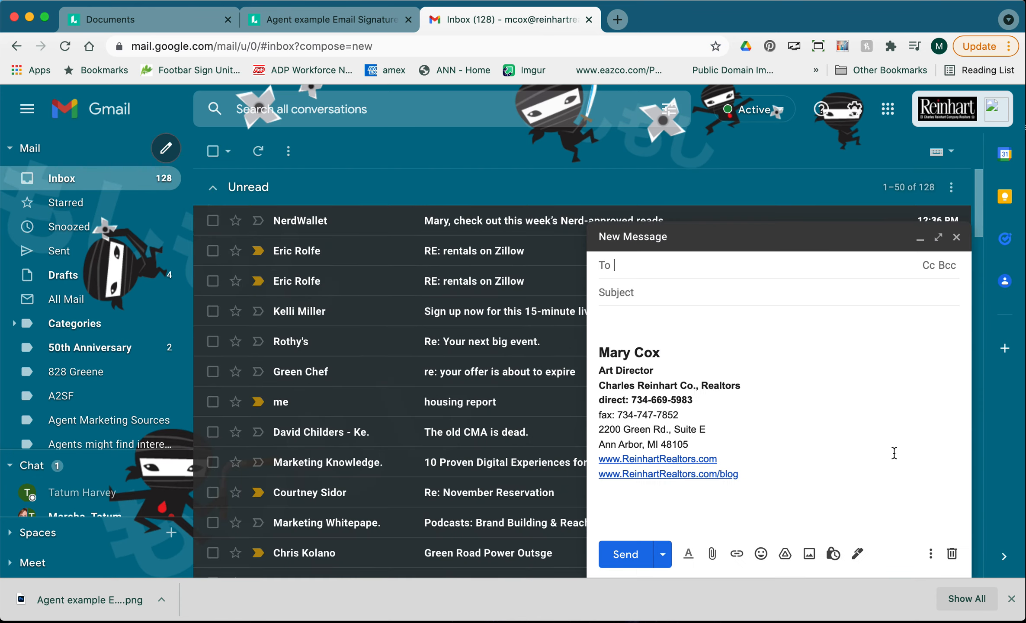
mouse_move(592, 357)
left_mouse_down()
mouse_move(734, 451)
mouse_move(606, 356)
left_mouse_up()
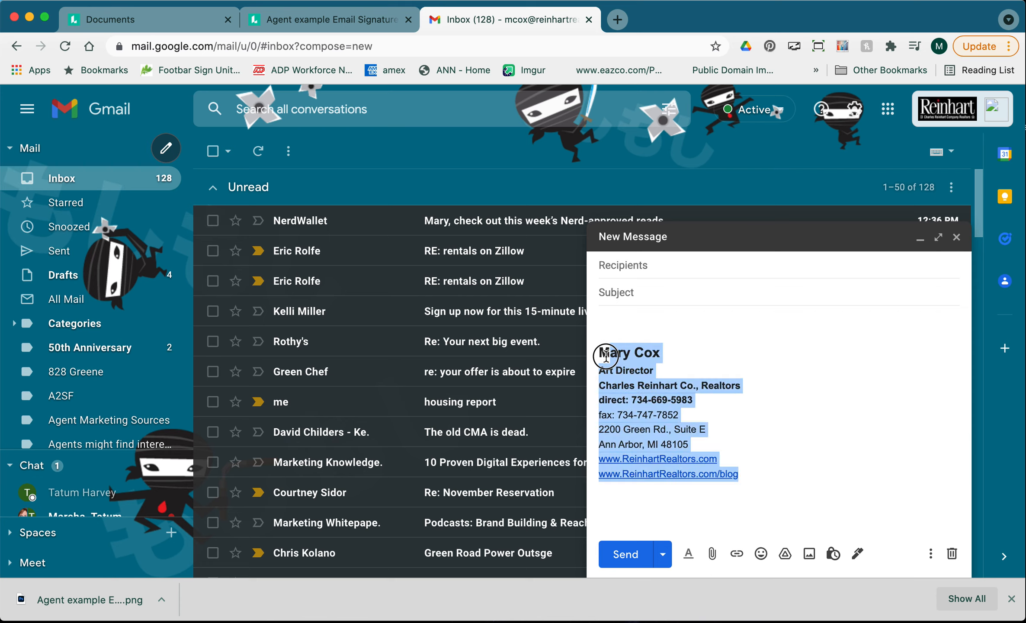
left_click(792, 444)
left_click(858, 556)
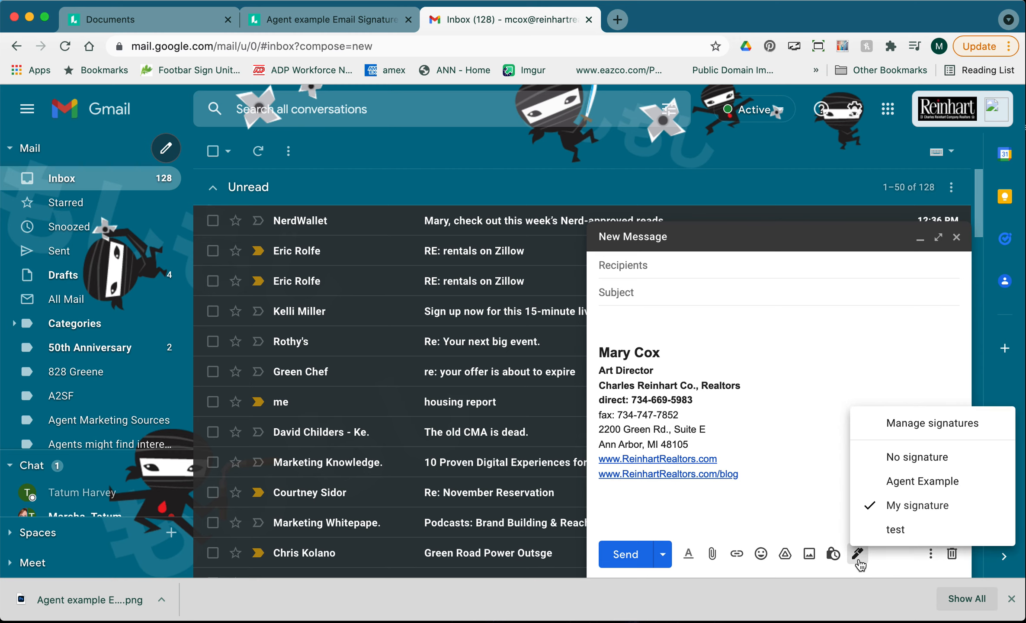
Swap in the Agent Example signature and place the caret after the 'Reinhart Realtors' line.
left_click(923, 482)
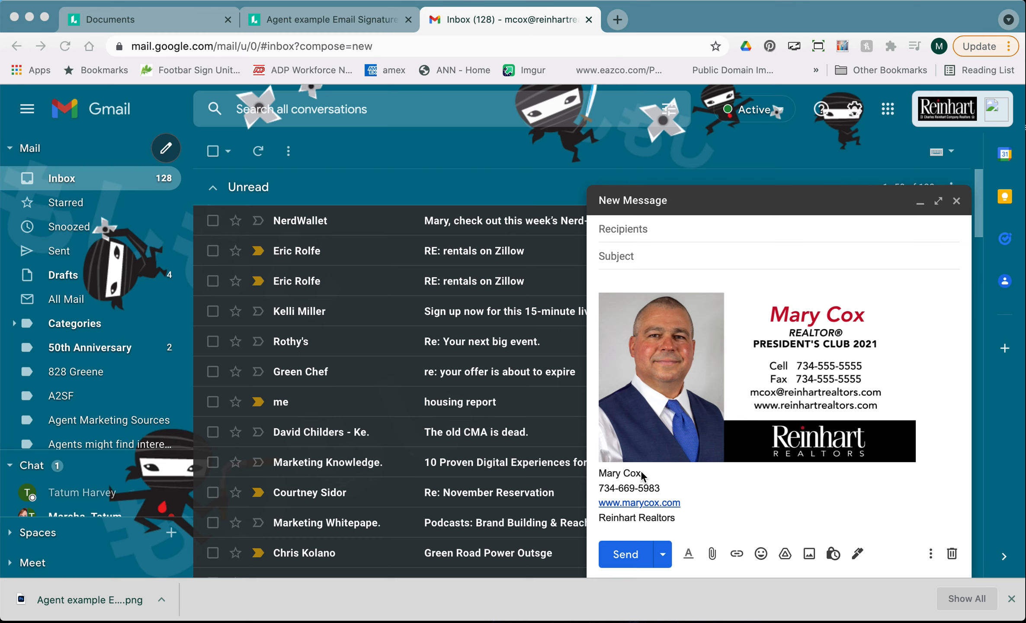
left_click_drag(621, 473, 644, 472)
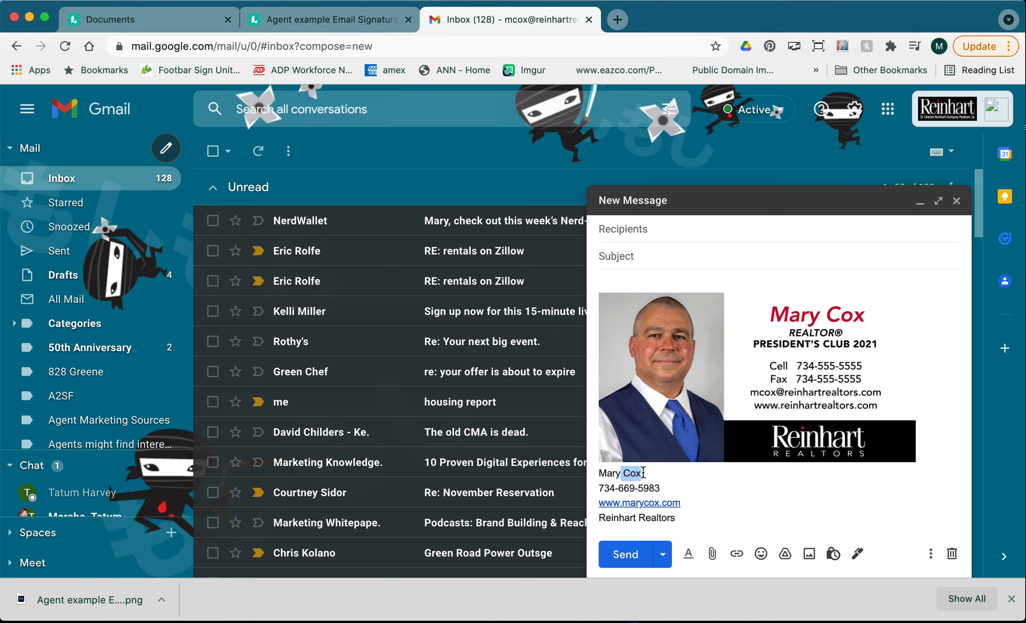
left_click_drag(625, 518, 659, 519)
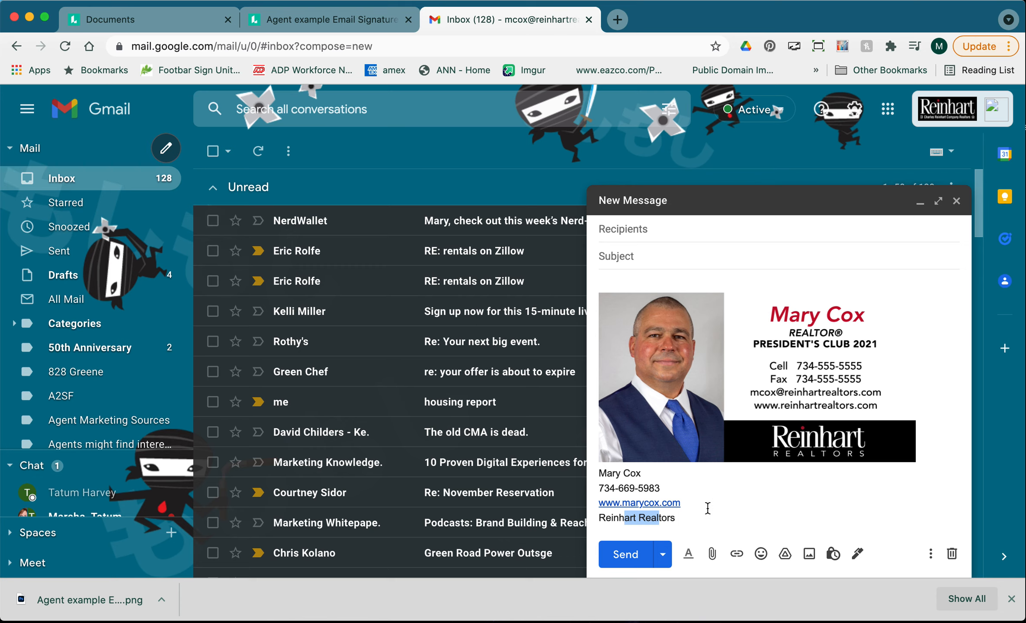
left_click(687, 517)
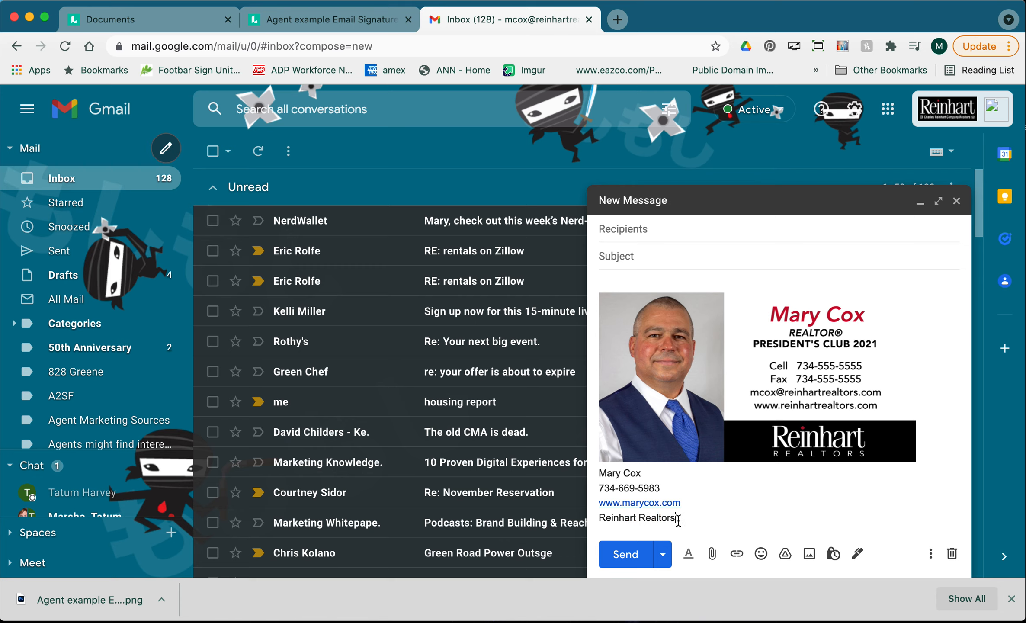